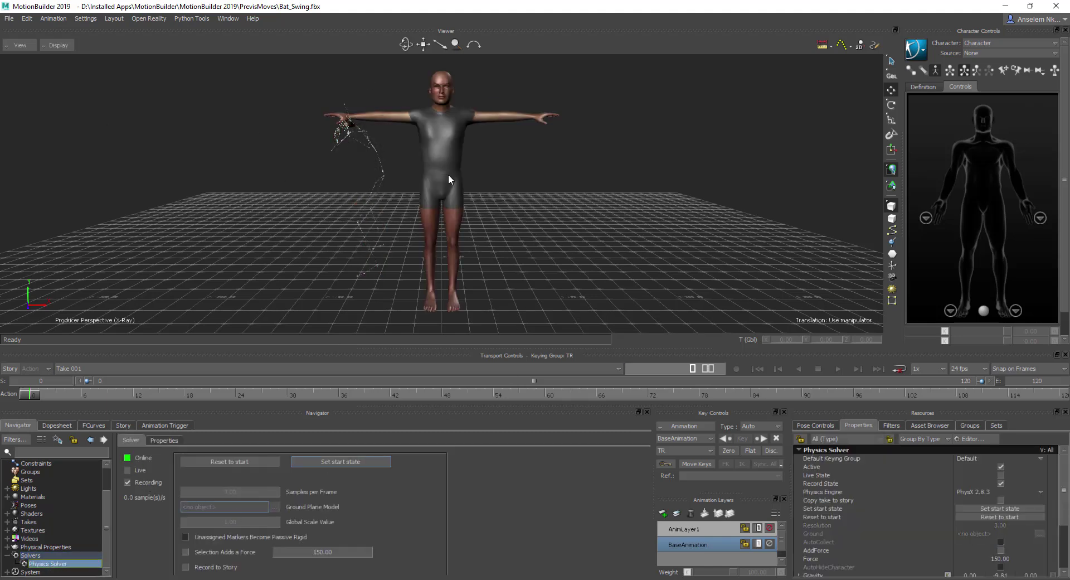
# - Preview the character collapsing with live physics, then reset it to its standing T-pose
pyautogui.click(128, 470)
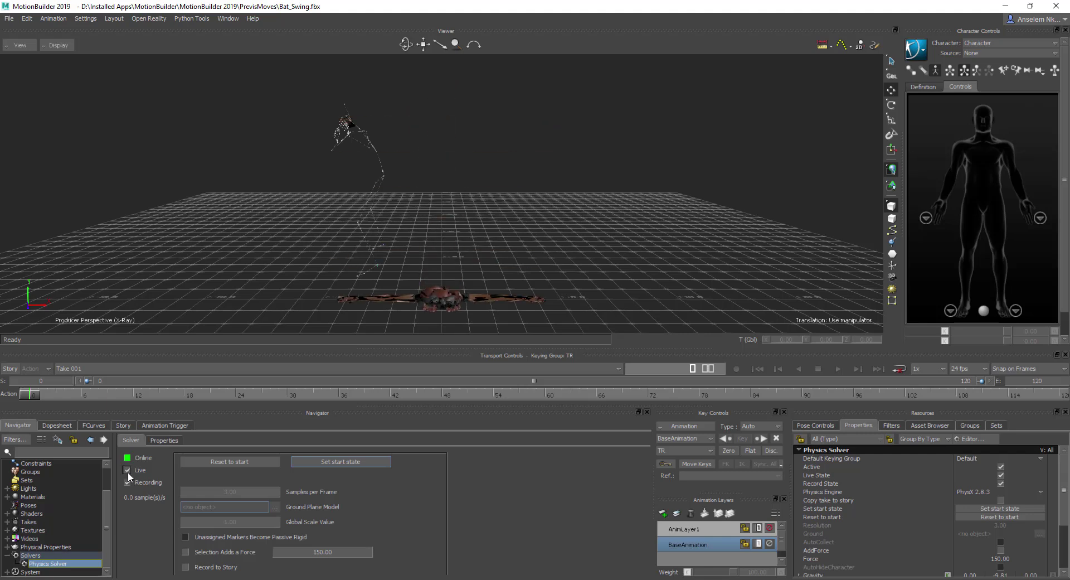
pyautogui.click(195, 462)
pyautogui.click(210, 461)
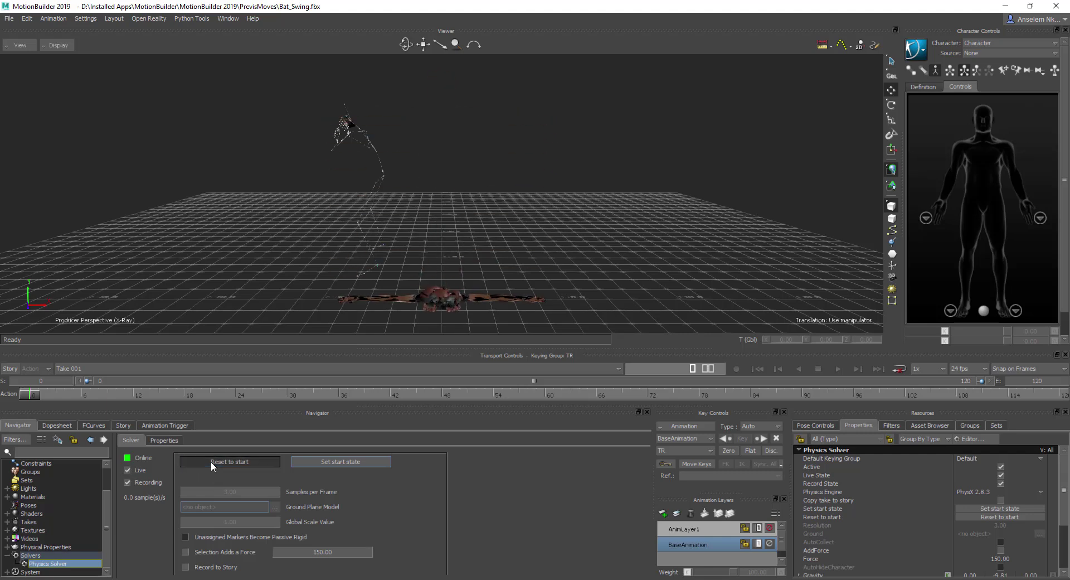
pyautogui.click(128, 470)
# - Orbit around the fallen character, snap it back to T-pose, and return to a front view
pyautogui.keyDown('ctrl'); pyautogui.keyDown('shift'); pyautogui.moveTo(446, 167); pyautogui.dragTo(316, 359); pyautogui.keyUp('shift'); pyautogui.keyUp('ctrl')
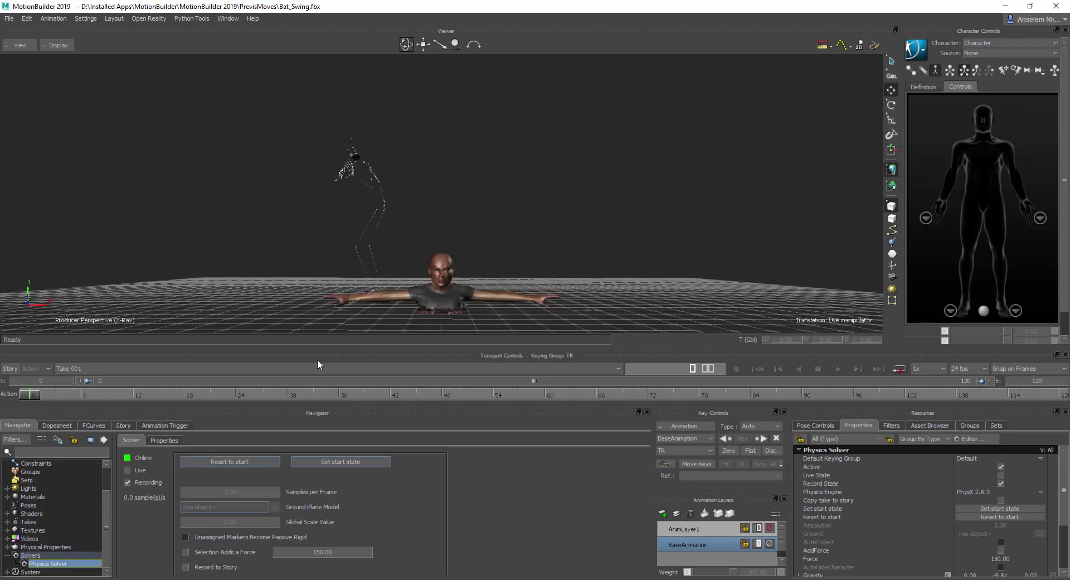
pyautogui.click(226, 467)
pyautogui.keyDown('ctrl'); pyautogui.keyDown('shift'); pyautogui.moveTo(446, 167); pyautogui.dragTo(460, 85); pyautogui.keyUp('shift'); pyautogui.keyUp('ctrl')
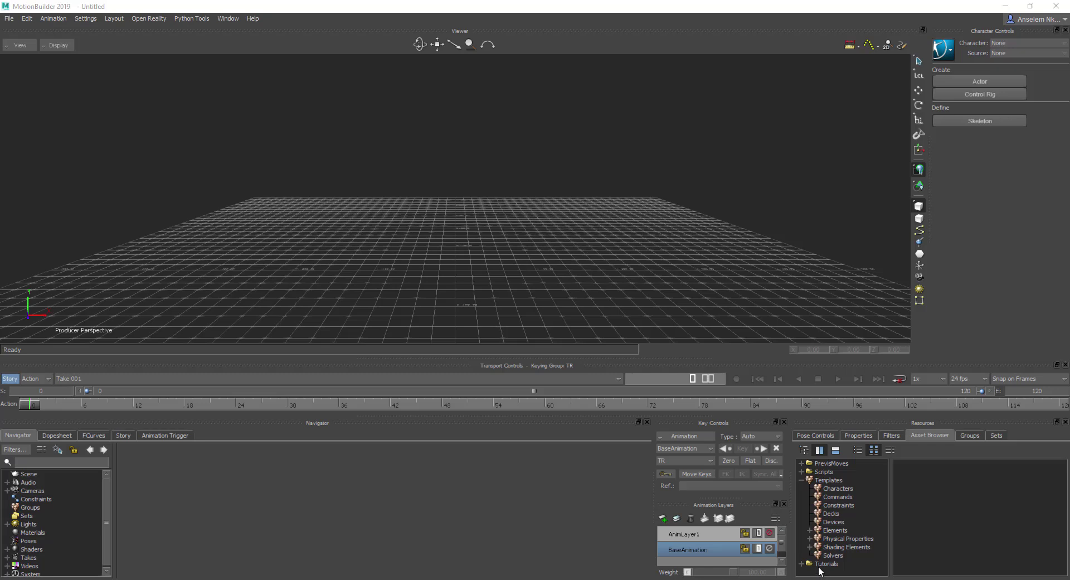
# - Add a polySphere from Elements > Primitives above the grid, scale it to about 4.47, and deselect it
pyautogui.click(809, 532)
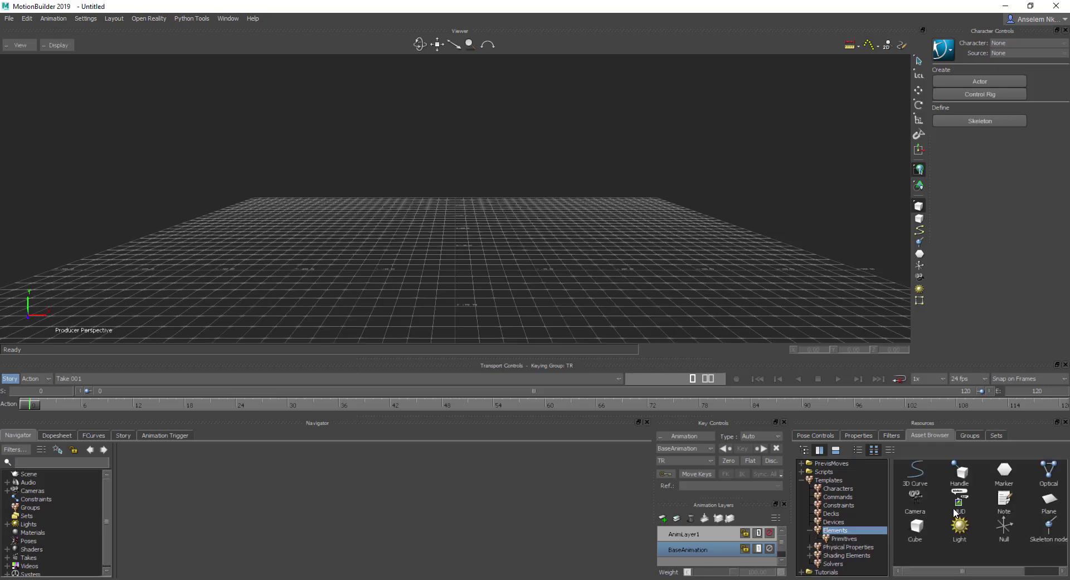
pyautogui.click(847, 540)
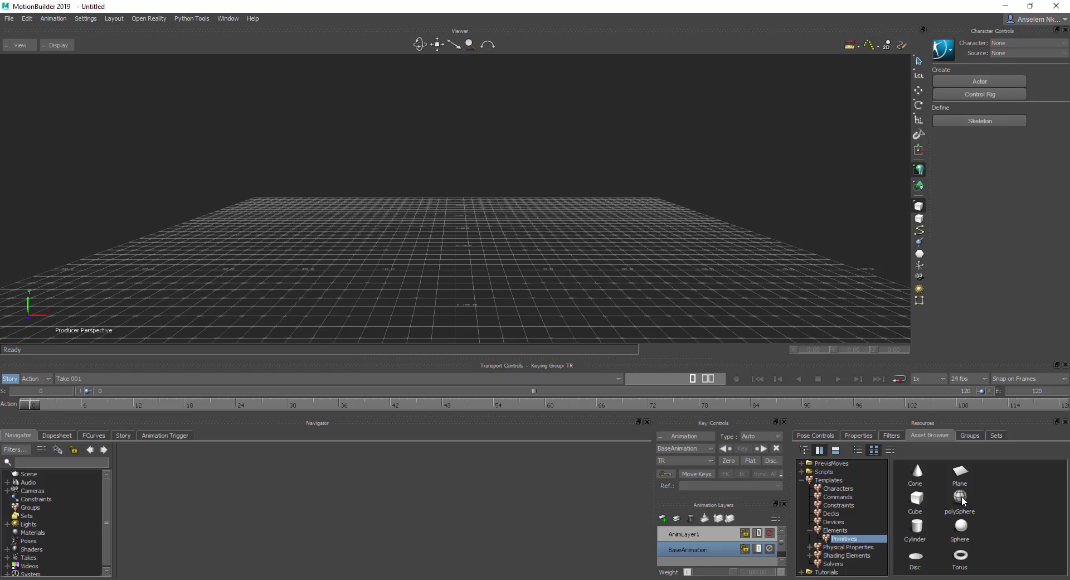
pyautogui.moveTo(960, 498); pyautogui.dragTo(490, 194)
pyautogui.click(919, 119)
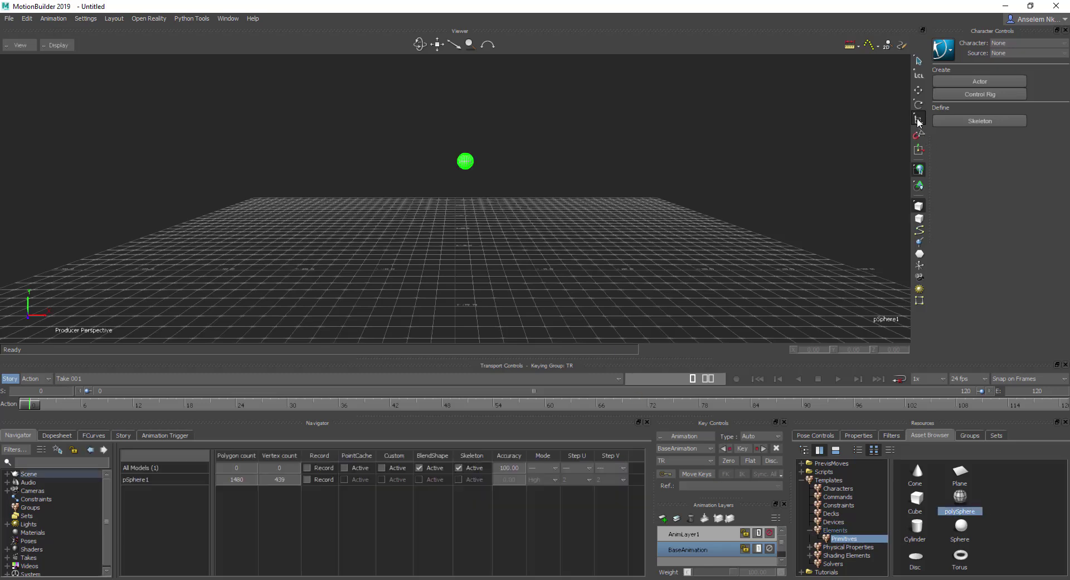
pyautogui.moveTo(466, 162); pyautogui.dragTo(730, 107)
pyautogui.moveTo(769, 142); pyautogui.dragTo(771, 146)
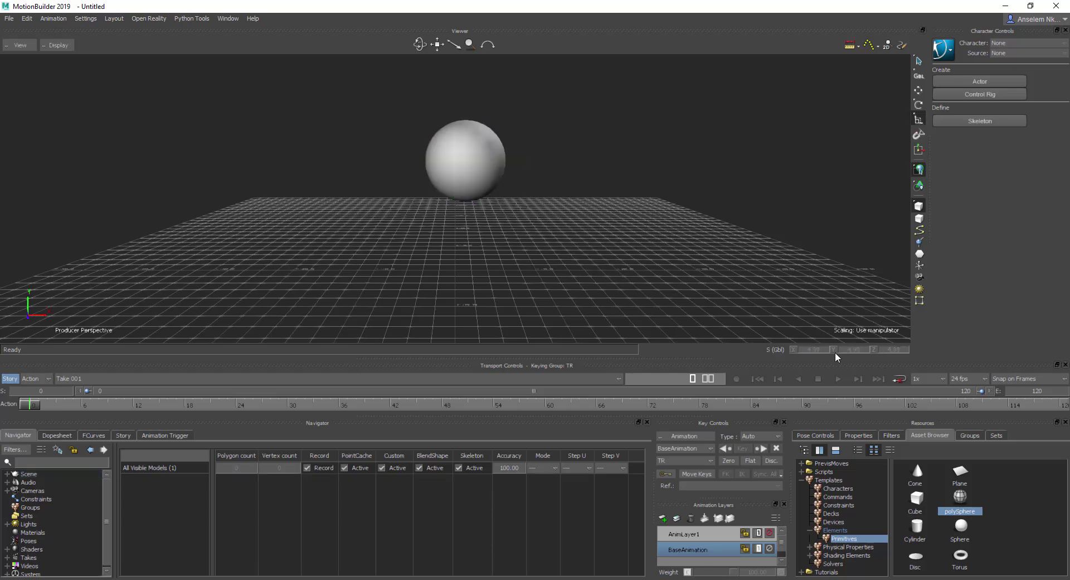
# - Drop a Physics Solver from Solvers into the viewer and apply the PhysX Softbody property to the sphere
pyautogui.click(840, 563)
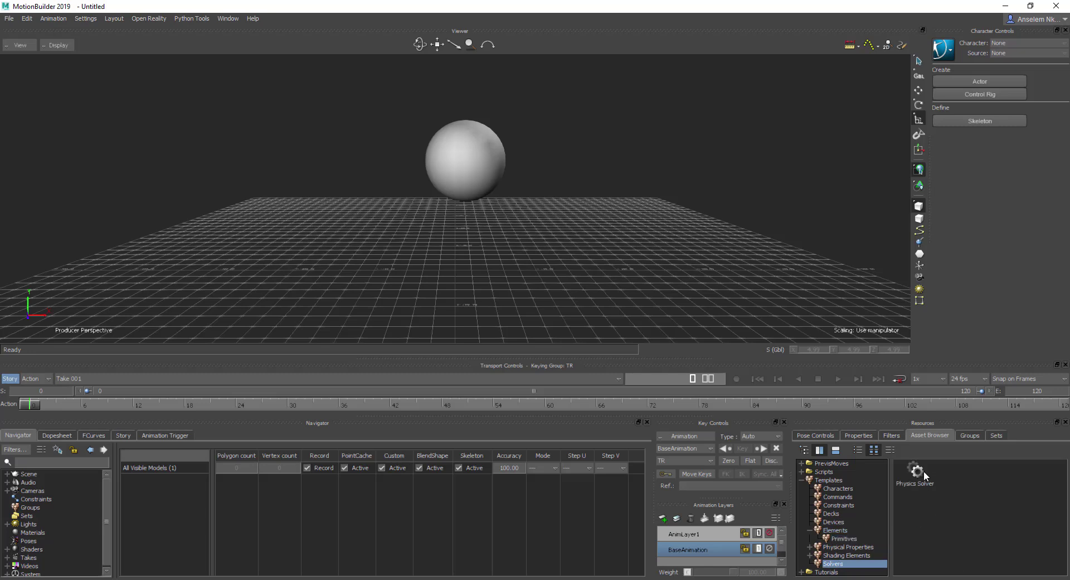
pyautogui.moveTo(921, 467); pyautogui.dragTo(640, 203)
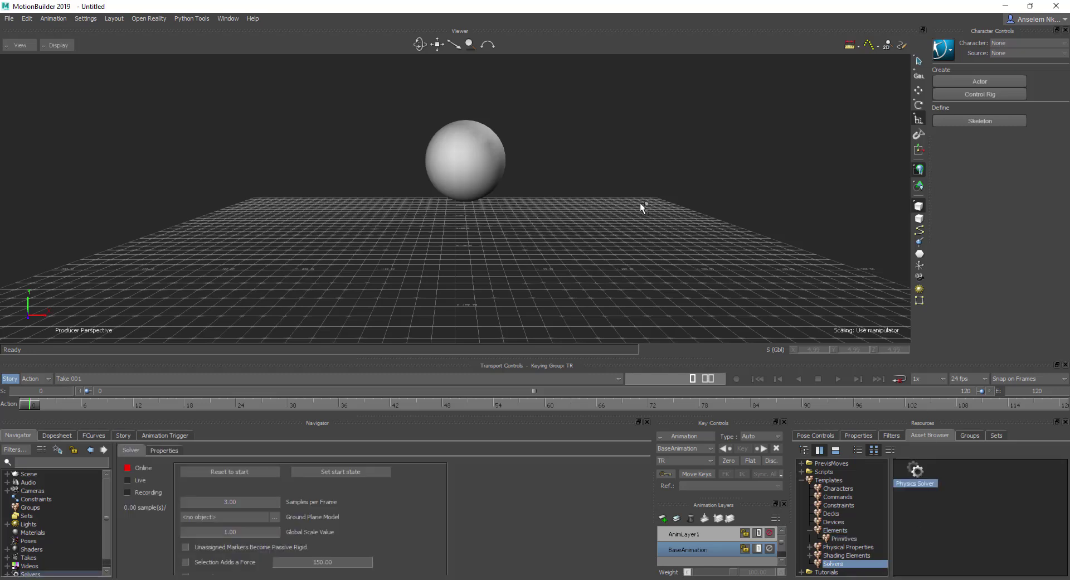
pyautogui.click(810, 548)
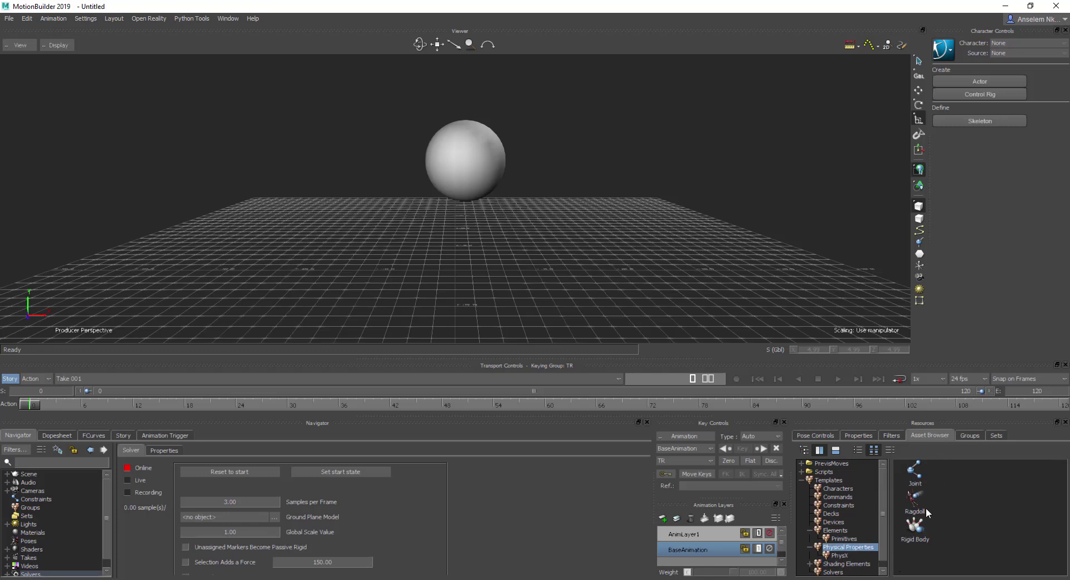
pyautogui.click(841, 555)
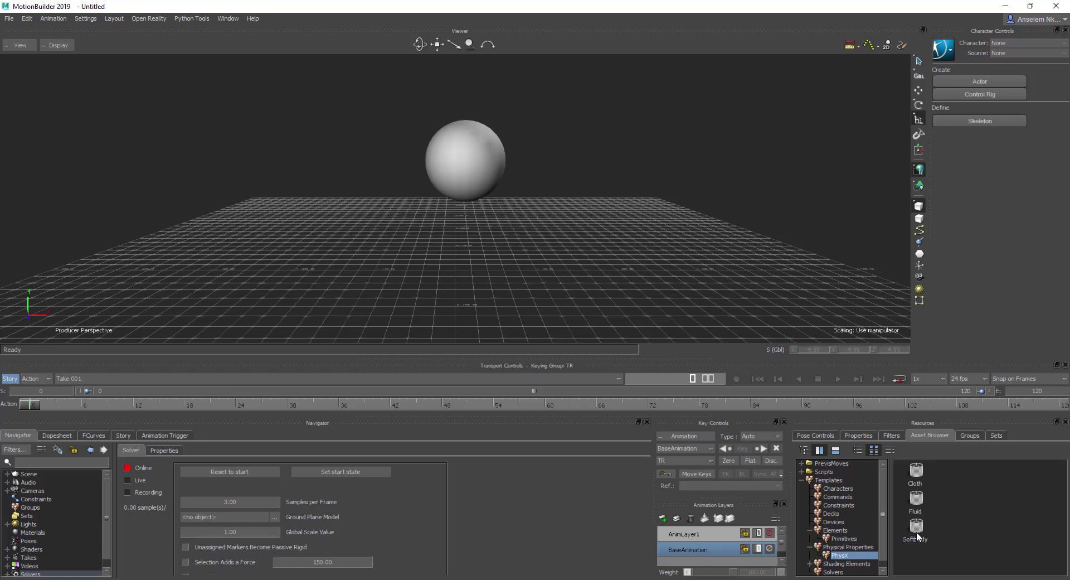
pyautogui.moveTo(918, 536); pyautogui.dragTo(453, 142)
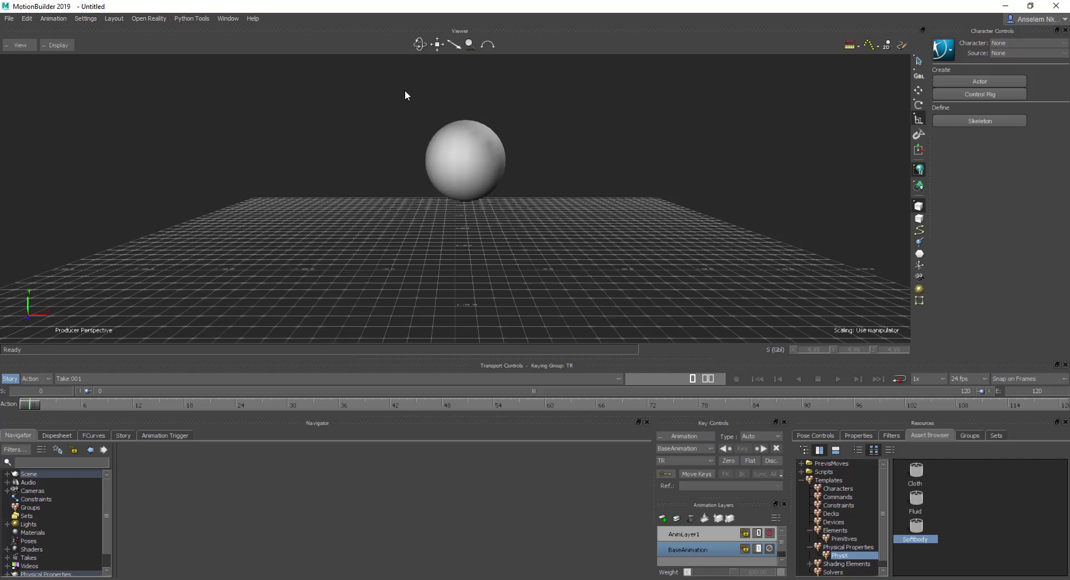
# - Switch the Physics Solver Online, dismiss the ODE 0.11 Softbody-unsupported warning, and reselect the sphere
pyautogui.scroll(-2, 50, 537)
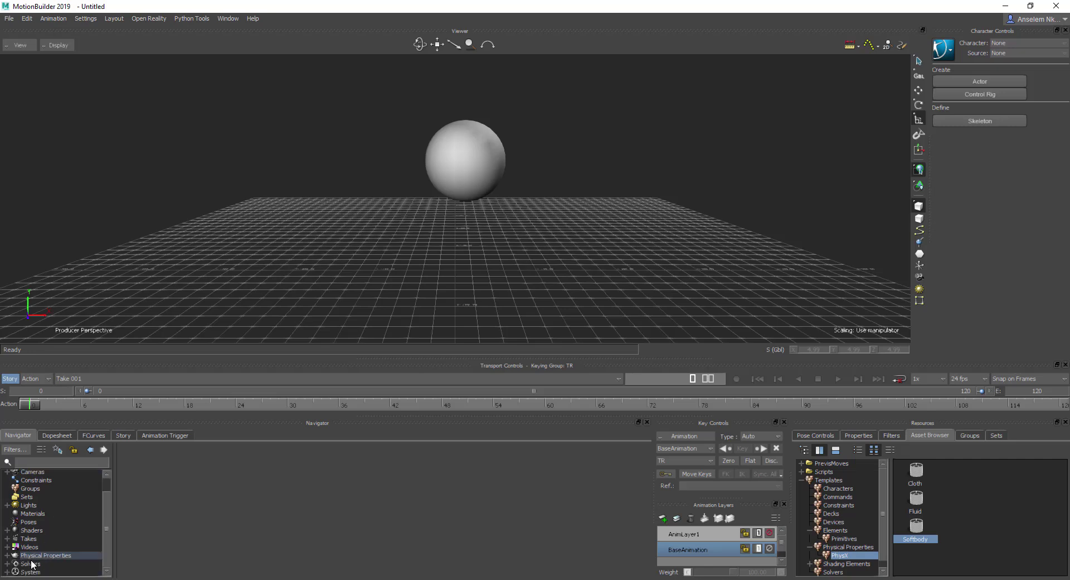
pyautogui.click(7, 564)
pyautogui.scroll(-1, 14, 569)
pyautogui.click(50, 564)
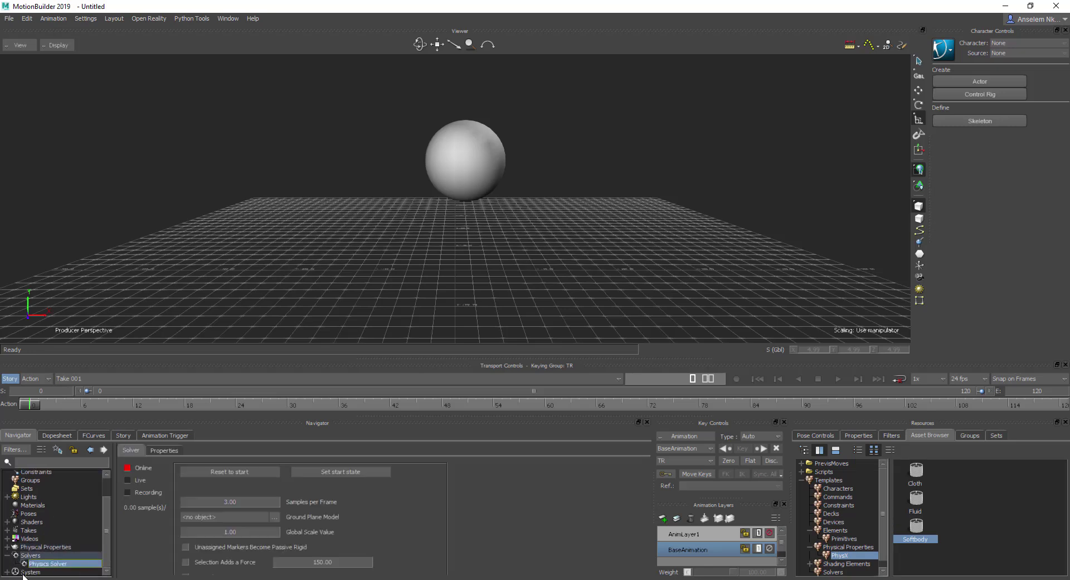
pyautogui.click(127, 468)
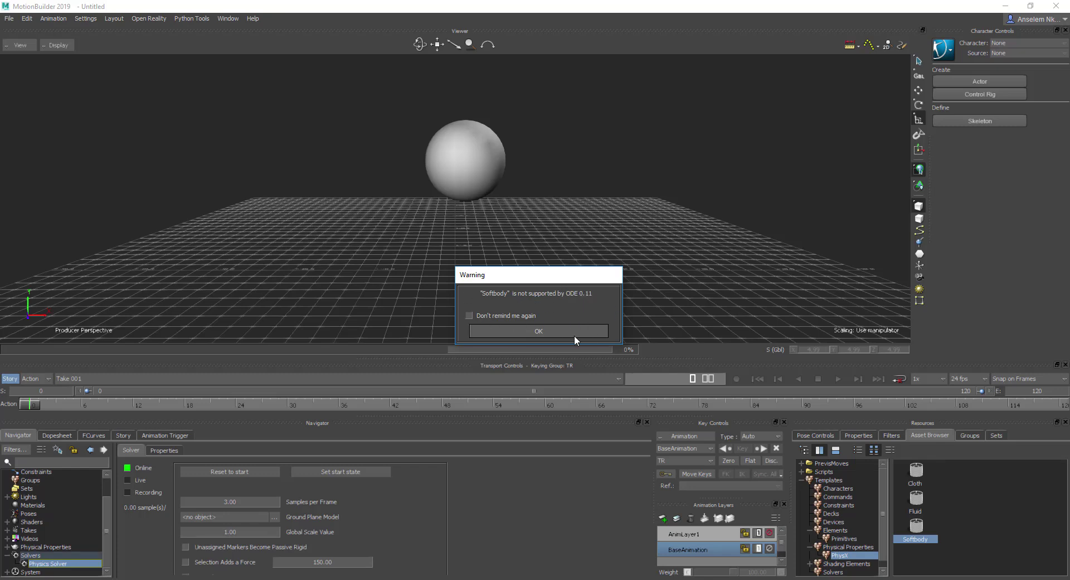
pyautogui.click(538, 331)
pyautogui.click(127, 467)
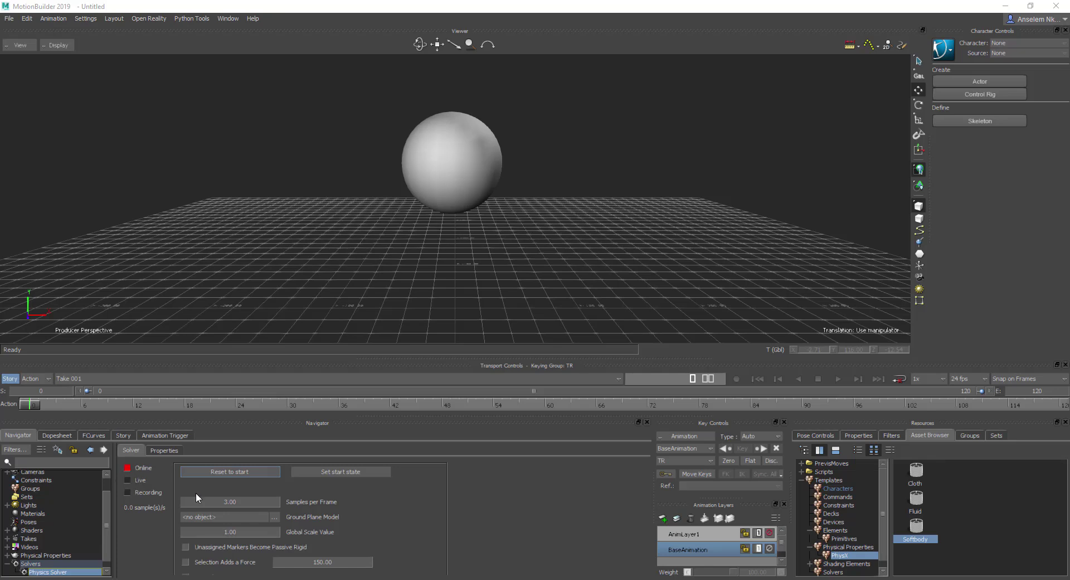
pyautogui.click(440, 172)
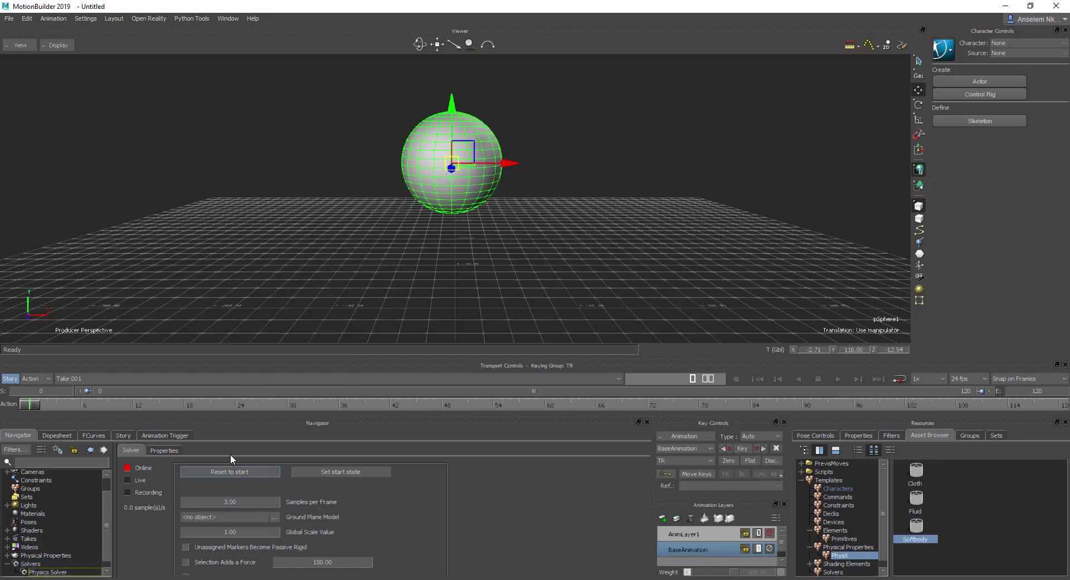
# - Set the Physics Solver's Physics Engine to PhysX 2.8.3 in its Properties
pyautogui.click(46, 572)
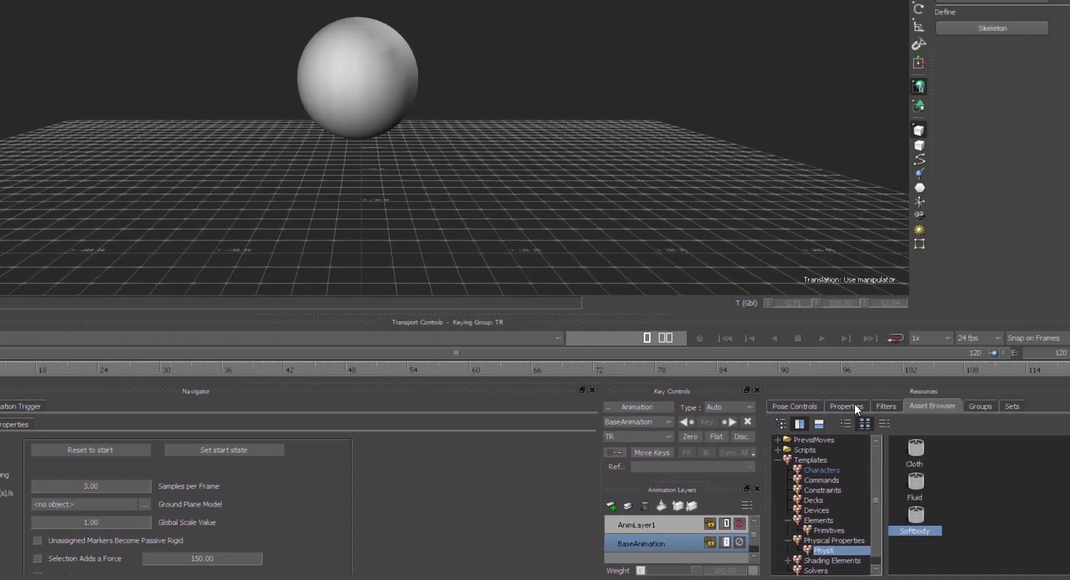
pyautogui.click(824, 406)
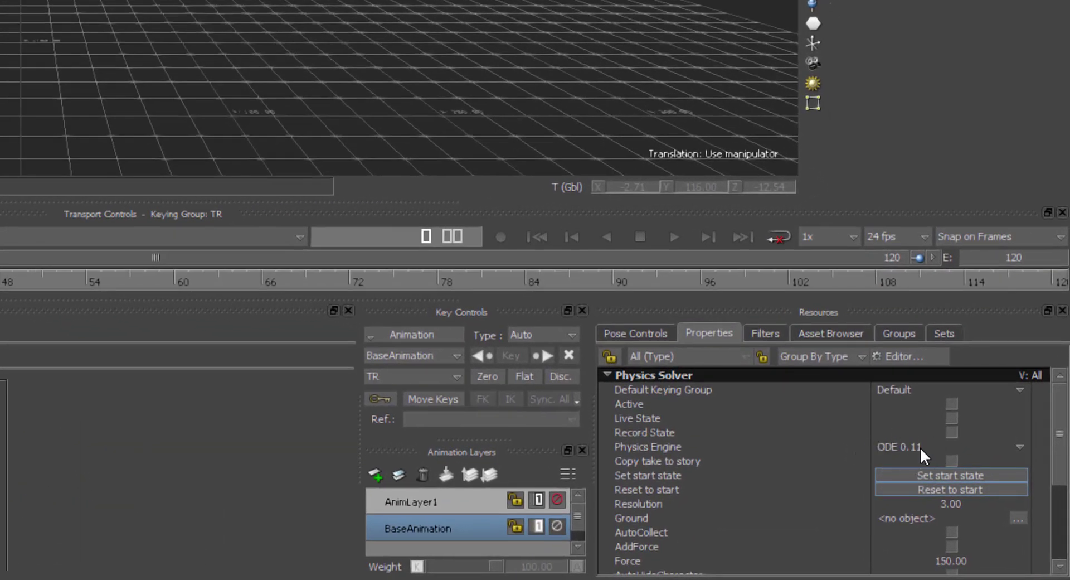
pyautogui.click(983, 447)
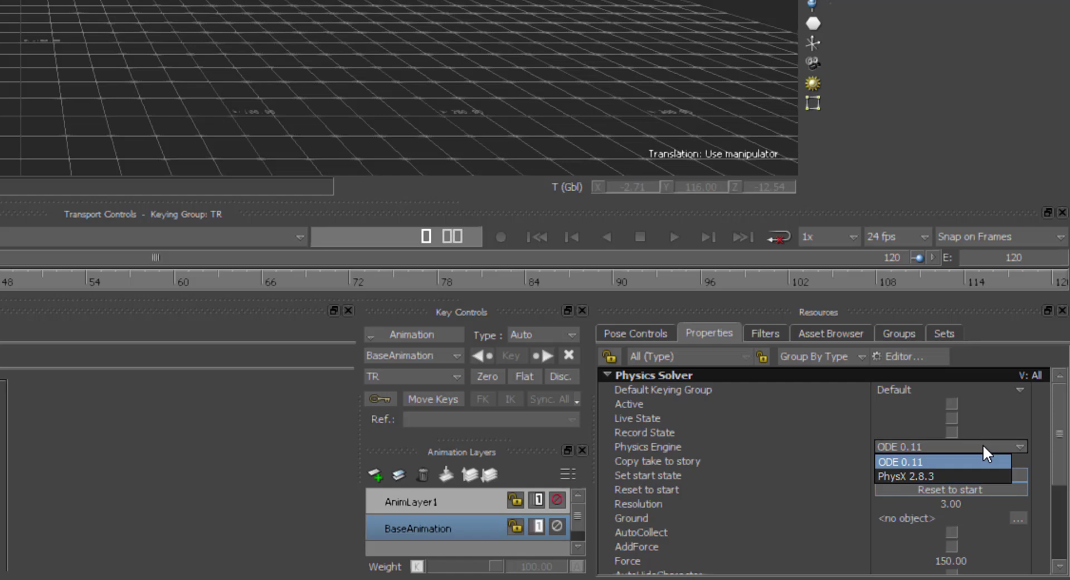
pyautogui.click(896, 476)
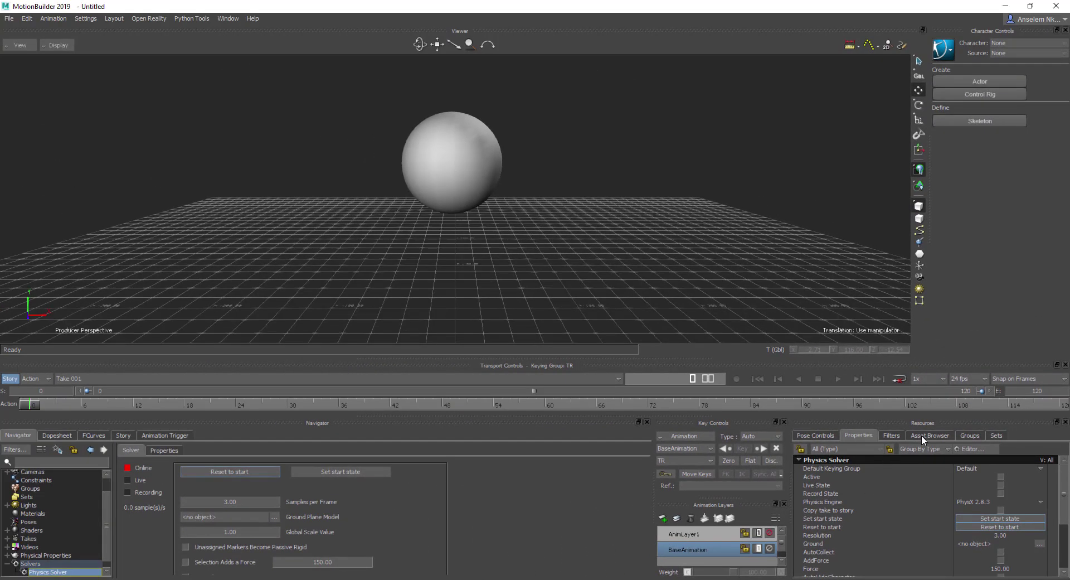
# - Recheck the Physics Solver's engine options, confirming PhysX 2.8.3 stays selected
pyautogui.click(930, 435)
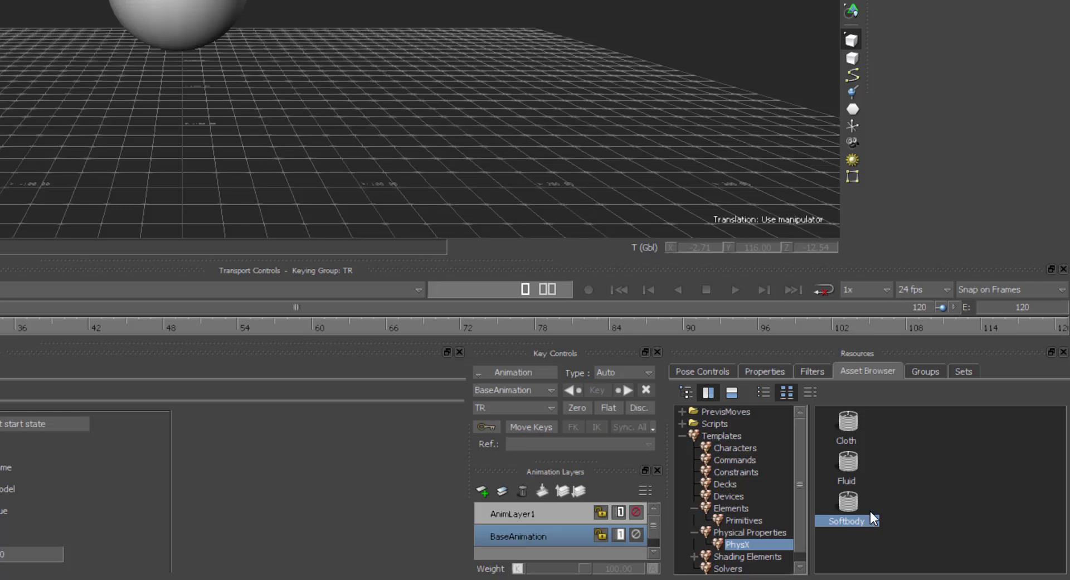
pyautogui.click(772, 368)
pyautogui.click(942, 466)
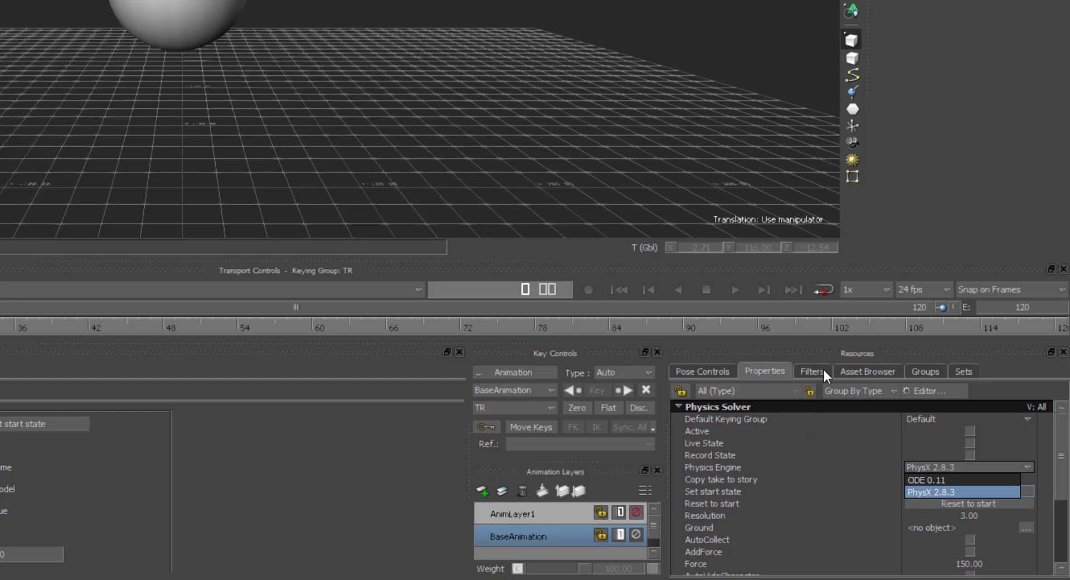
pyautogui.click(857, 372)
pyautogui.click(858, 372)
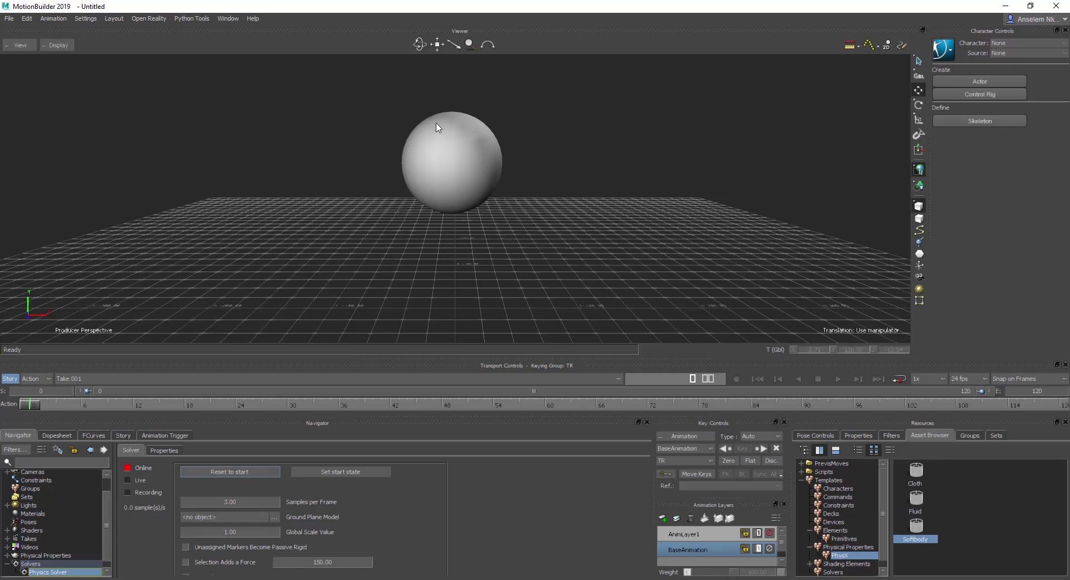
# - Lift pSphere1 to Y 159.10 and drag the panel splitter to enlarge the lower panels
pyautogui.click(450, 171)
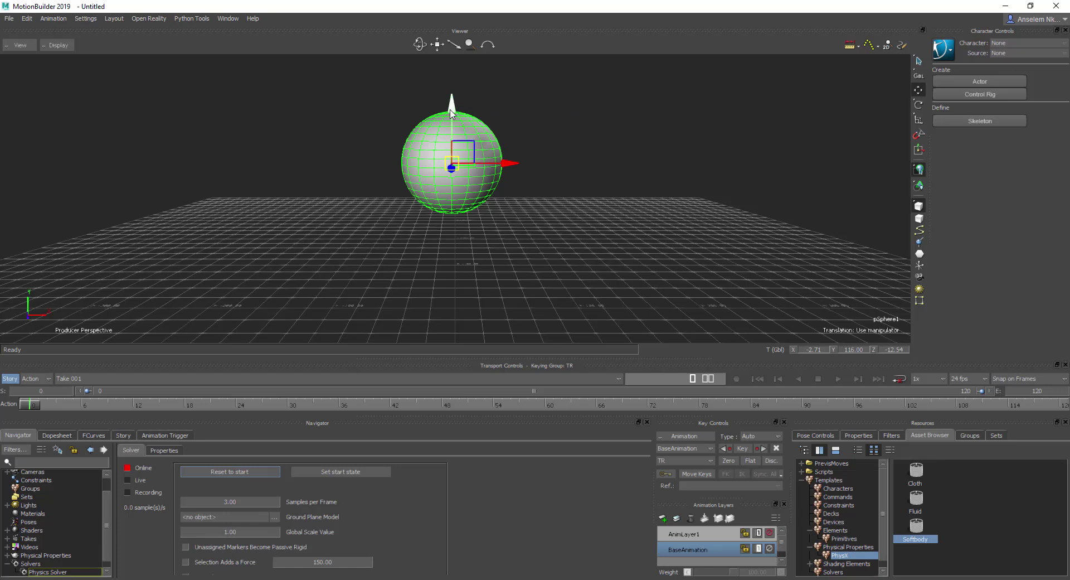
pyautogui.moveTo(451, 112); pyautogui.dragTo(452, 56)
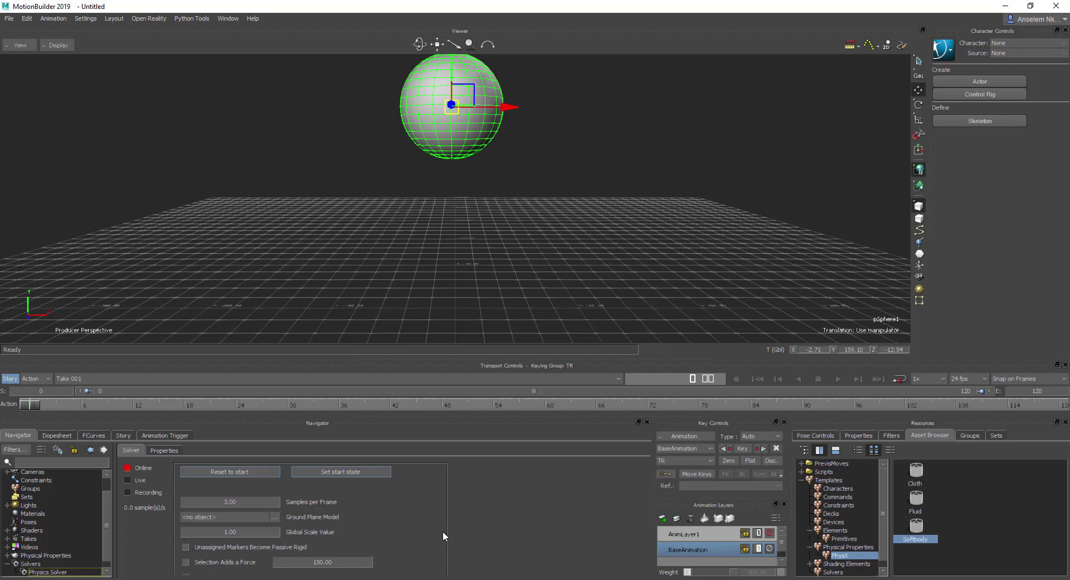
pyautogui.moveTo(482, 416)
pyautogui.mouseDown()
pyautogui.moveTo(482, 374)
pyautogui.moveTo(483, 421)
pyautogui.mouseUp()
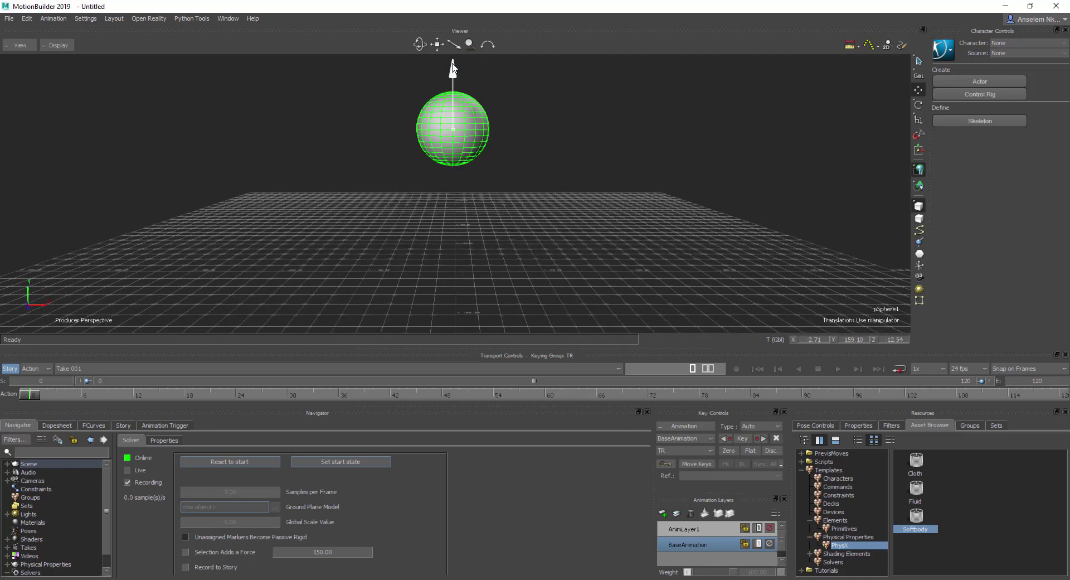
# - Store the sphere's start state, run the solver Live to drop it, then reset and go offline
pyautogui.click(351, 462)
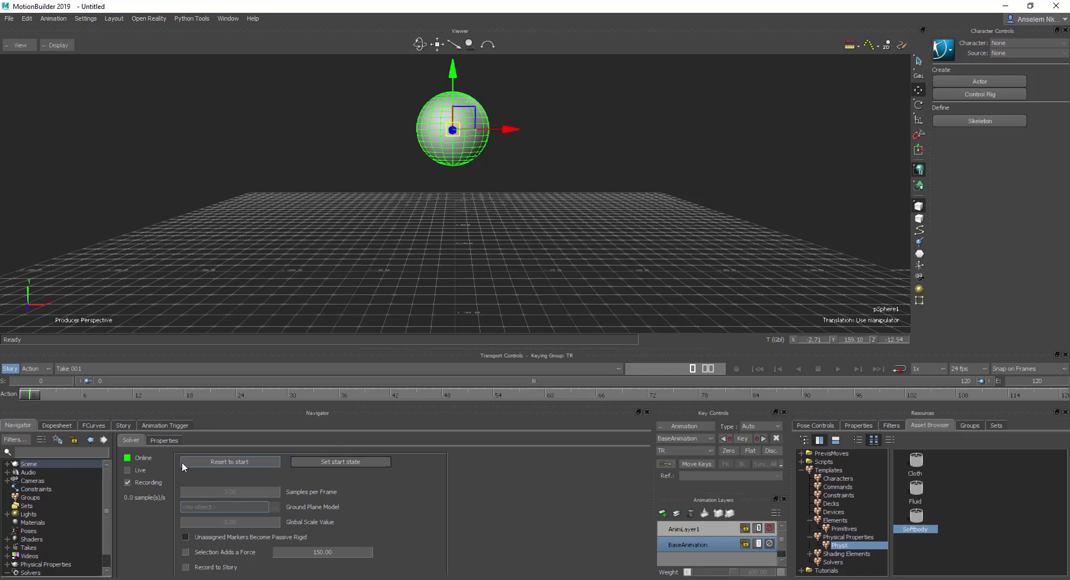
pyautogui.click(128, 470)
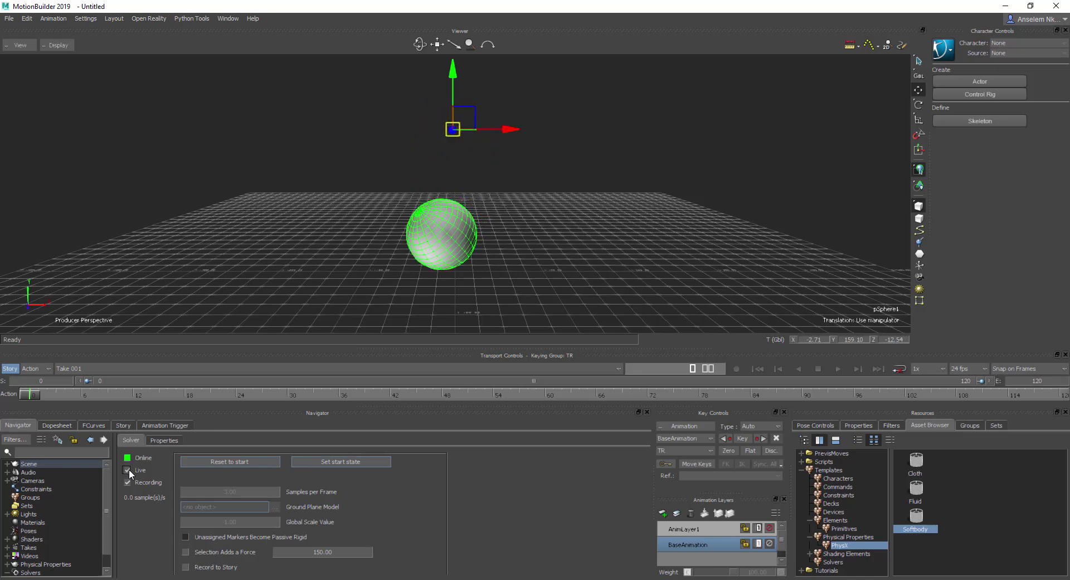
pyautogui.click(128, 470)
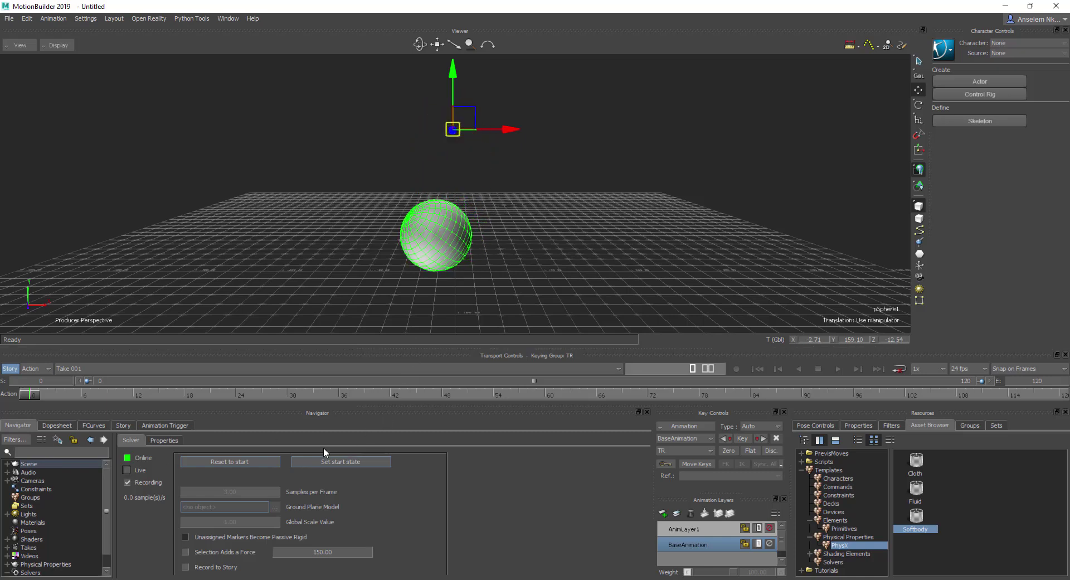
pyautogui.click(251, 461)
pyautogui.click(128, 458)
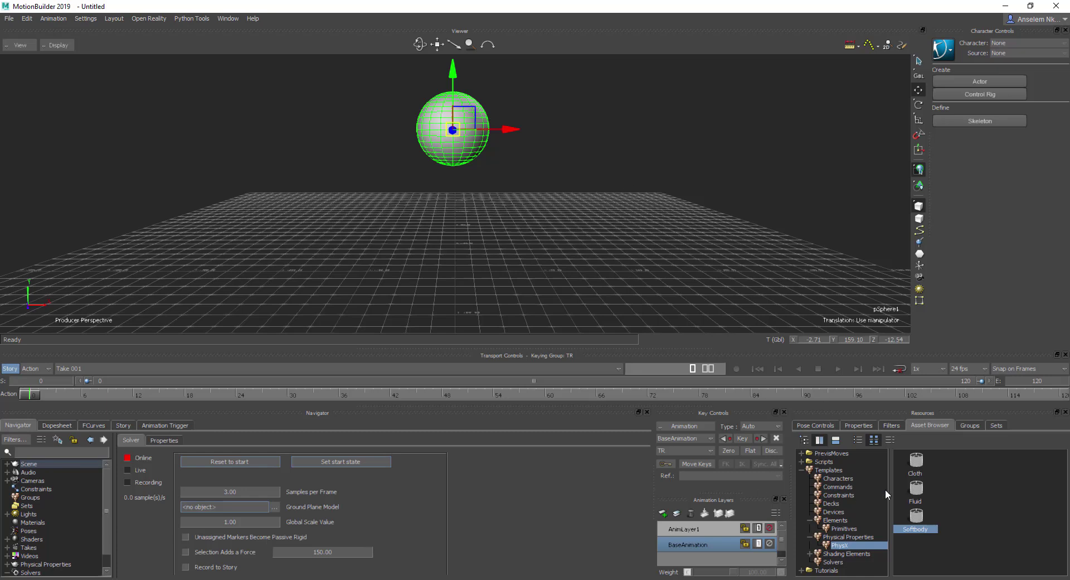
# - Drag Cloth onto the sphere, then delete the Softbody entry under Physical Properties in the Navigator
pyautogui.moveTo(919, 462); pyautogui.dragTo(438, 126)
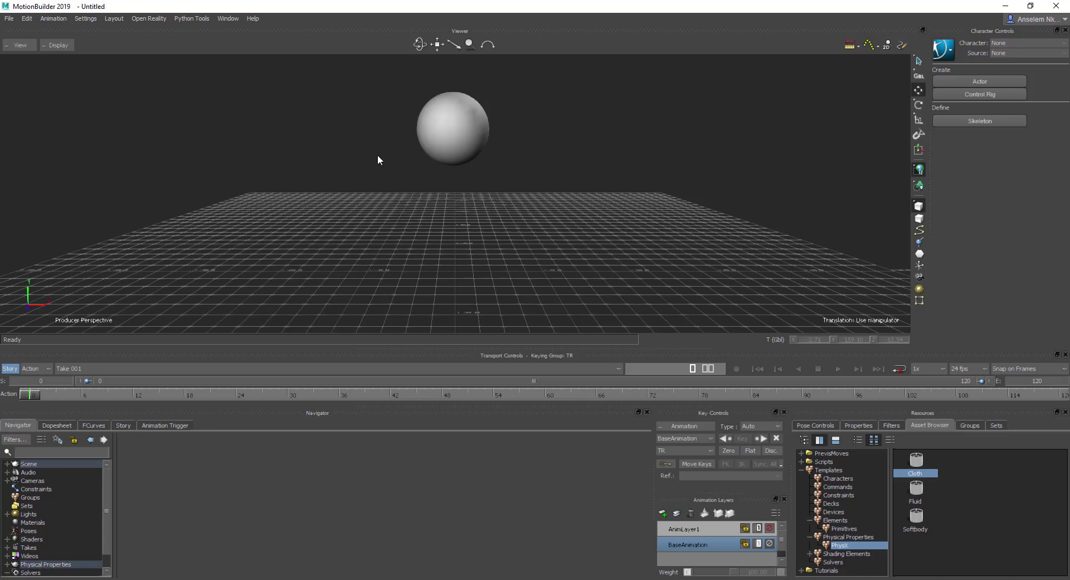
pyautogui.scroll(-1, 83, 473)
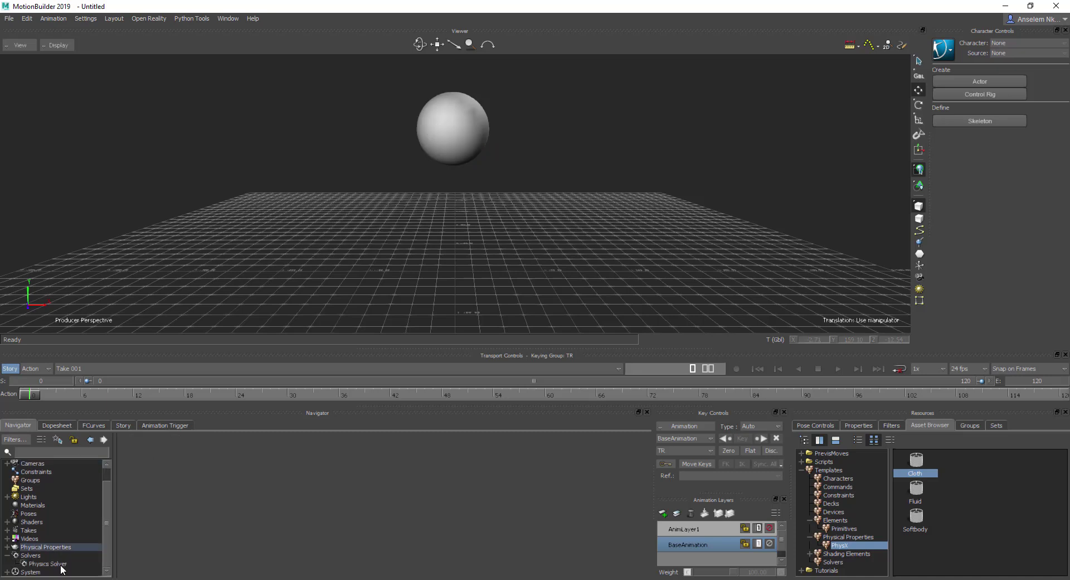
pyautogui.click(7, 547)
pyautogui.click(34, 539)
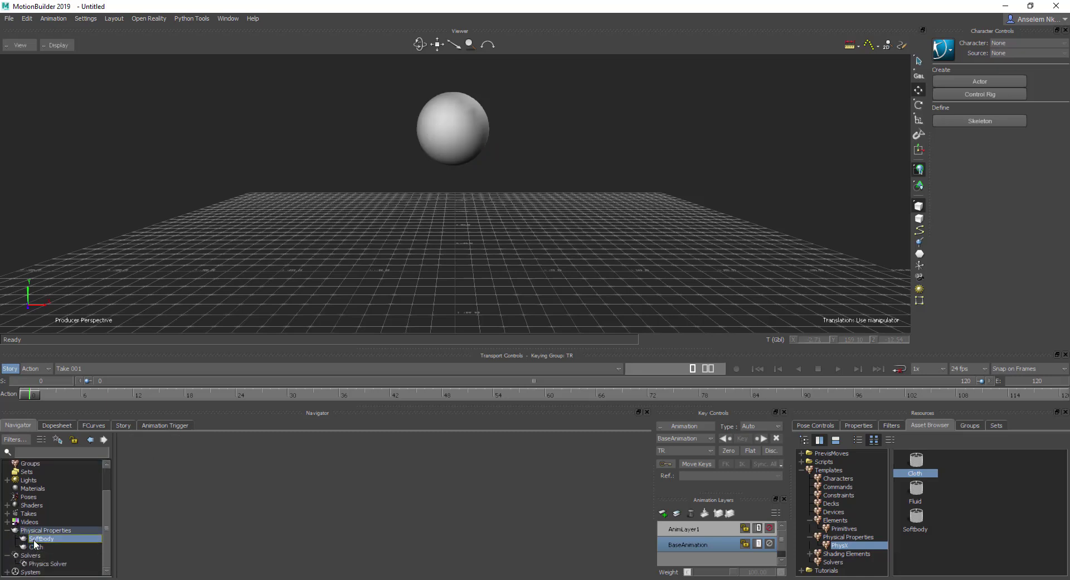
pyautogui.rightClick(43, 537)
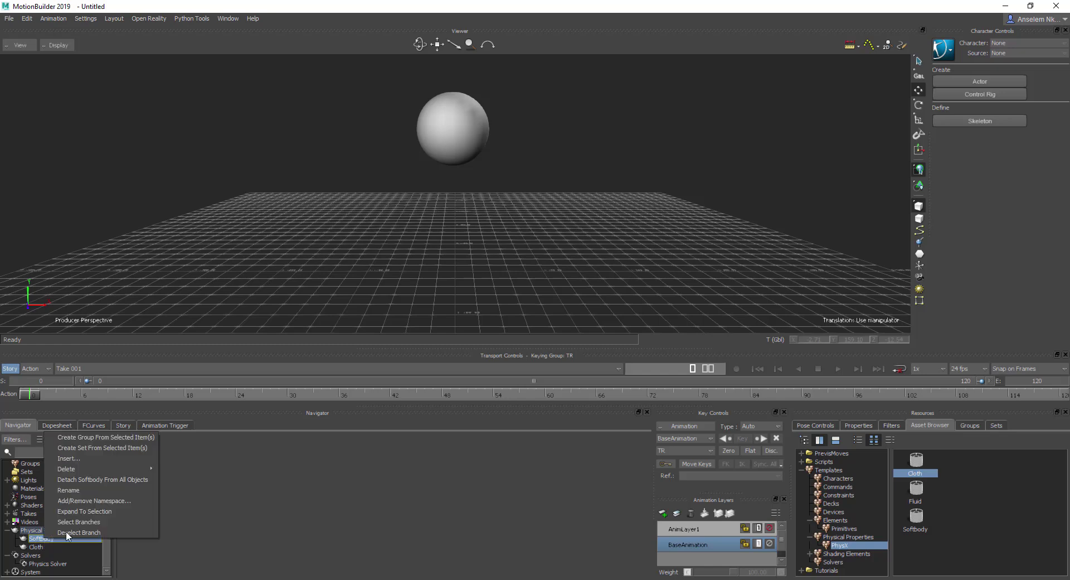
pyautogui.moveTo(118, 474)
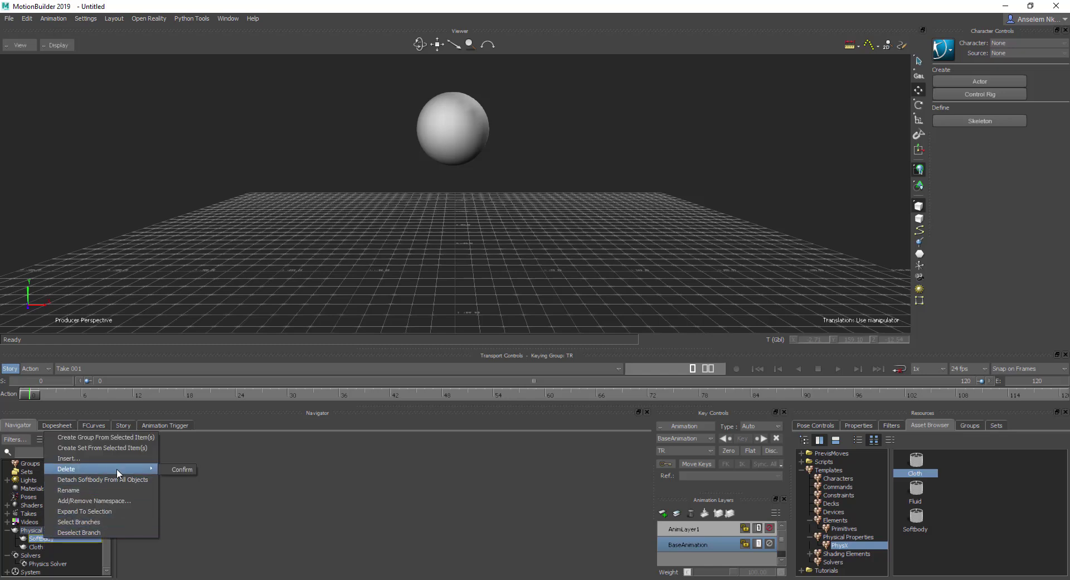
pyautogui.click(182, 469)
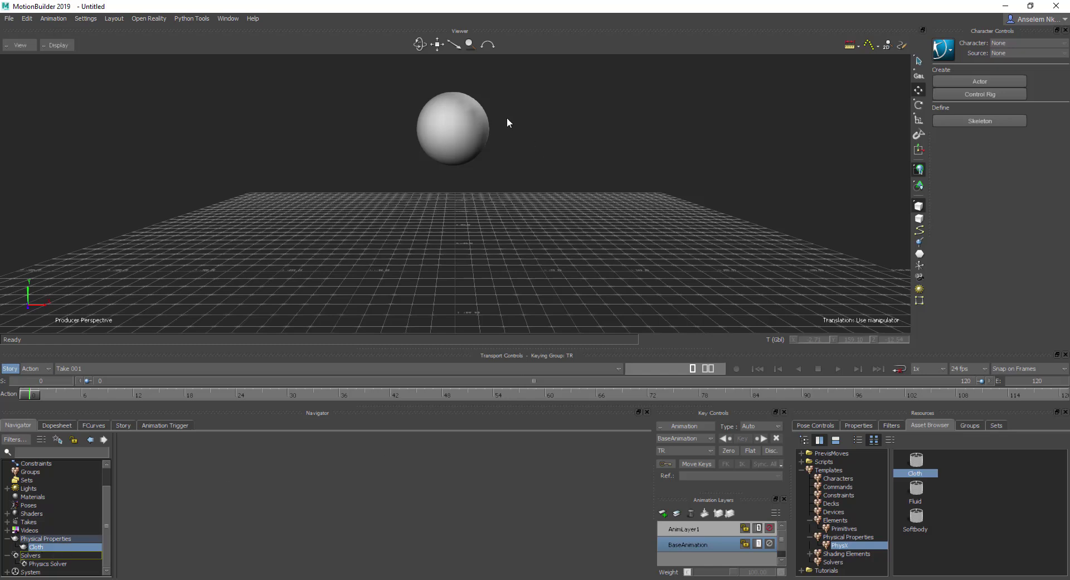
# - Run the Physics Solver Online and Live so the cloth sphere crumples, then go offline to reset
pyautogui.click(49, 564)
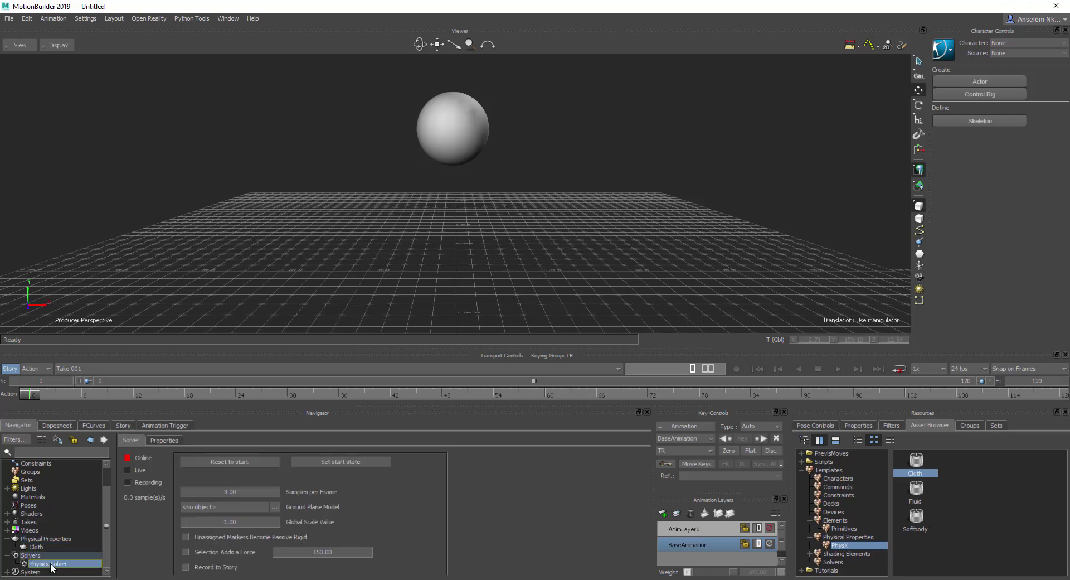
pyautogui.click(132, 469)
pyautogui.click(128, 471)
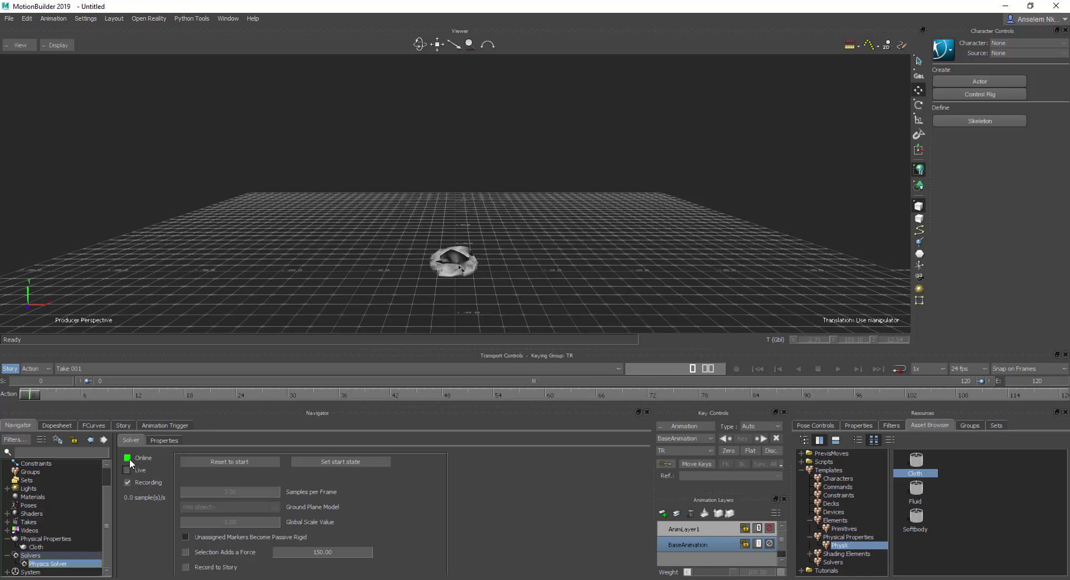
pyautogui.click(128, 458)
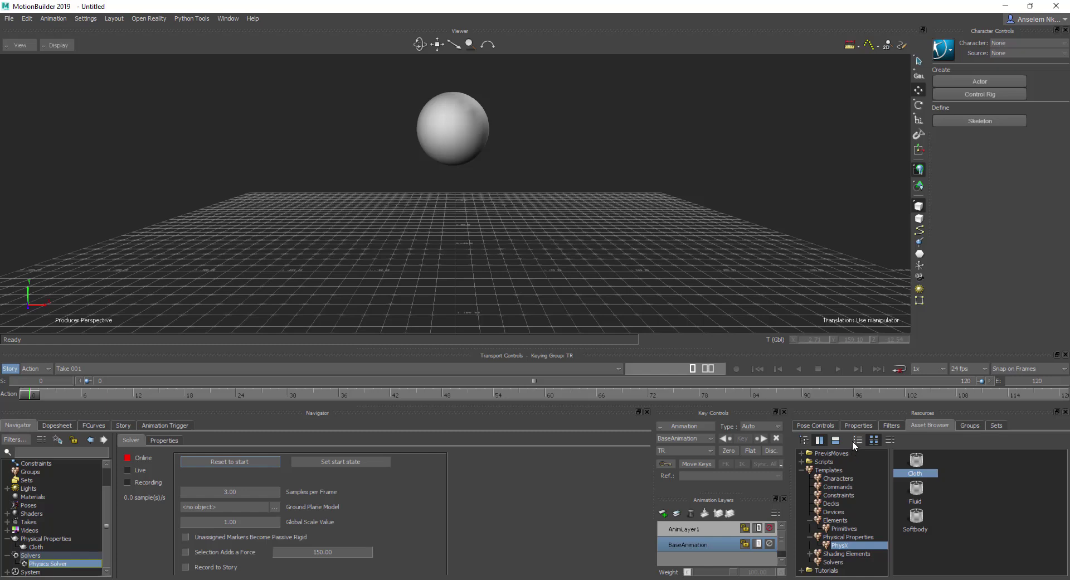
# - Open the PrevisMoves folder to list motions like Backfist, Bat_Swing and Clapping
pyautogui.click(831, 453)
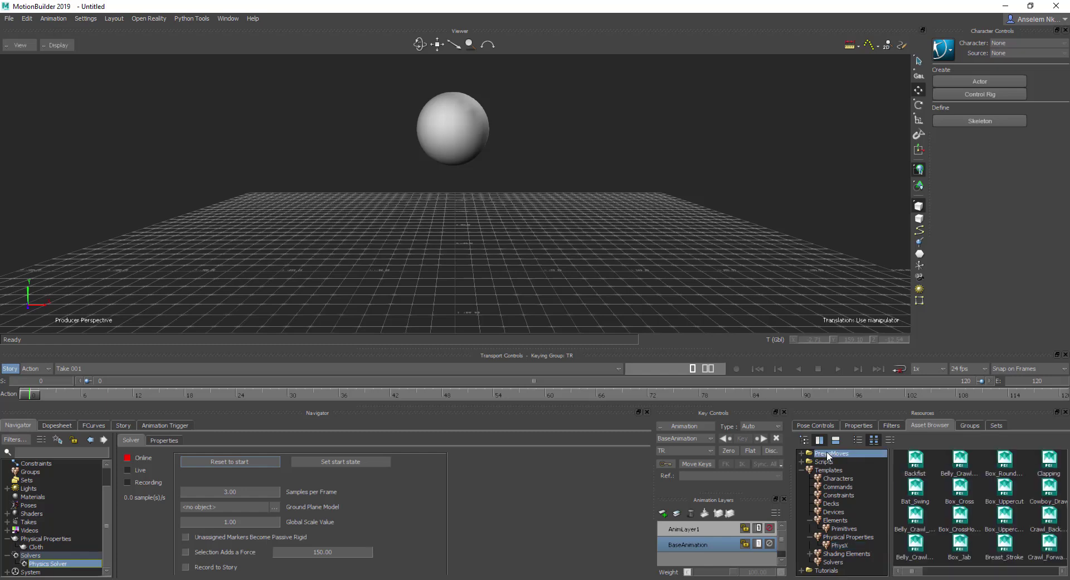
# - Start a new scene without saving the sphere scene
pyautogui.click(11, 20)
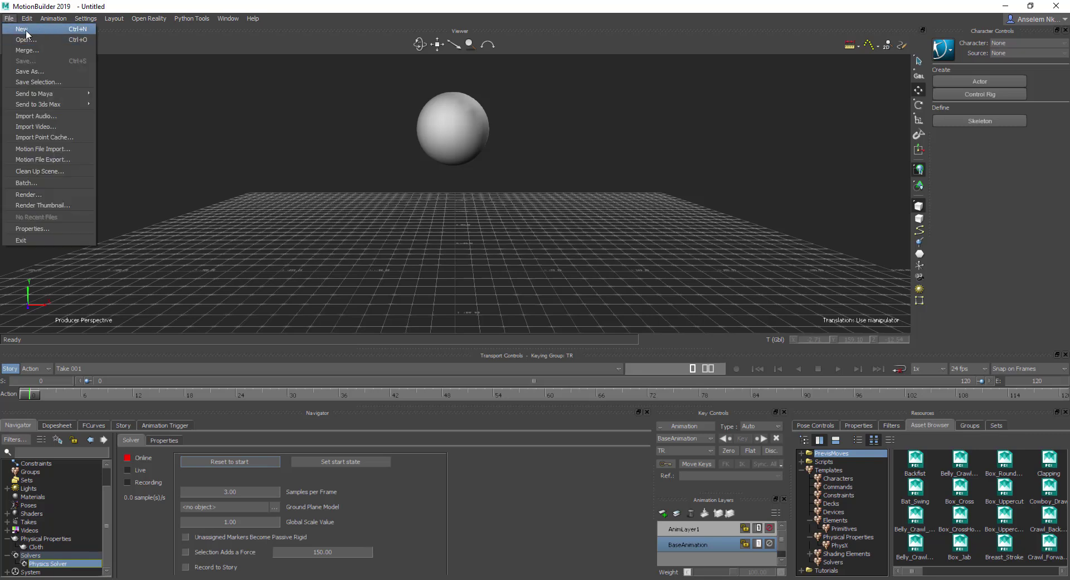
pyautogui.click(31, 29)
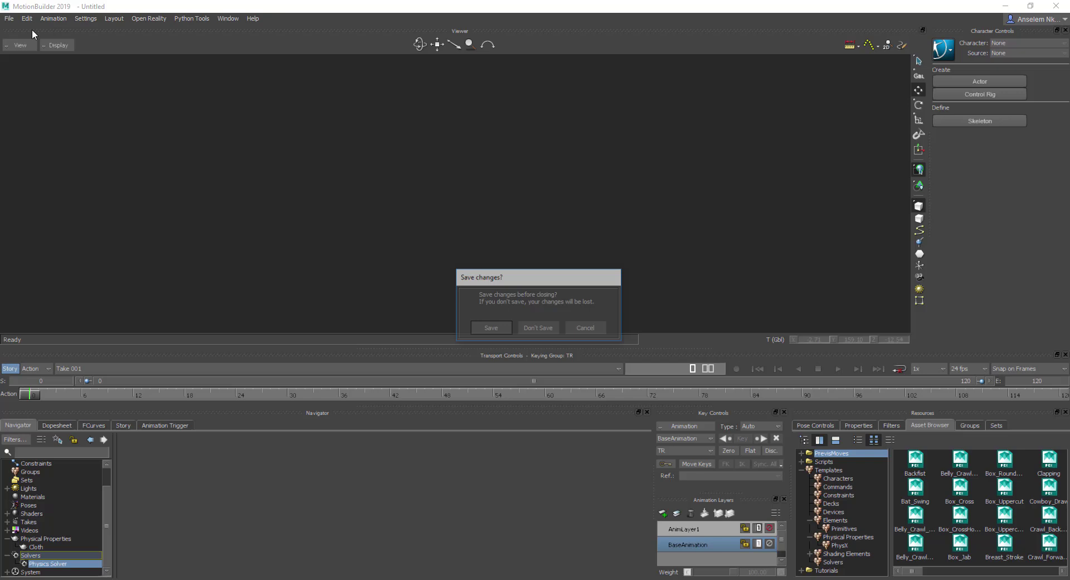
pyautogui.click(550, 329)
# - Open Bat_Swing from PrevisMoves in the viewer with FBX Open set to <No Animation>
pyautogui.moveTo(914, 498); pyautogui.dragTo(529, 229)
pyautogui.moveTo(461, 185); pyautogui.dragTo(461, 184)
pyautogui.moveTo(495, 185)
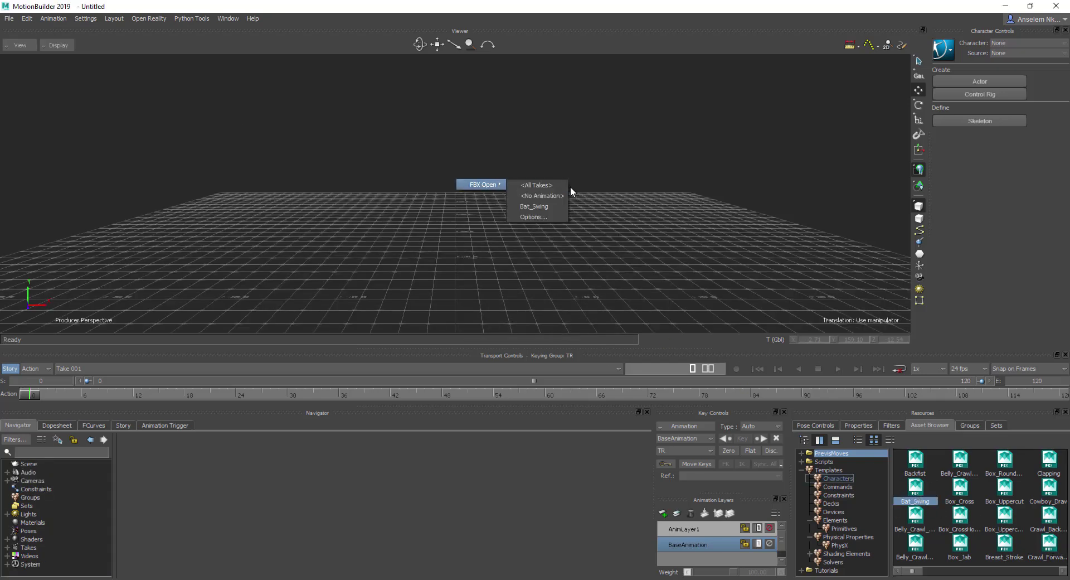
pyautogui.click(534, 196)
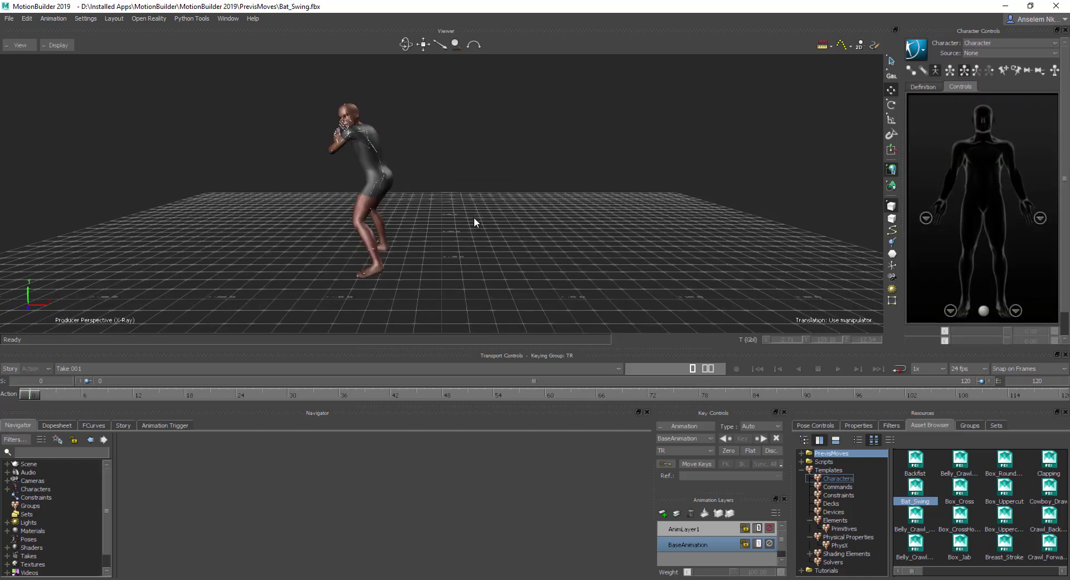
# - Select the Bat_Swing character, play the scene, then stop and return to frame 0
pyautogui.click(383, 174)
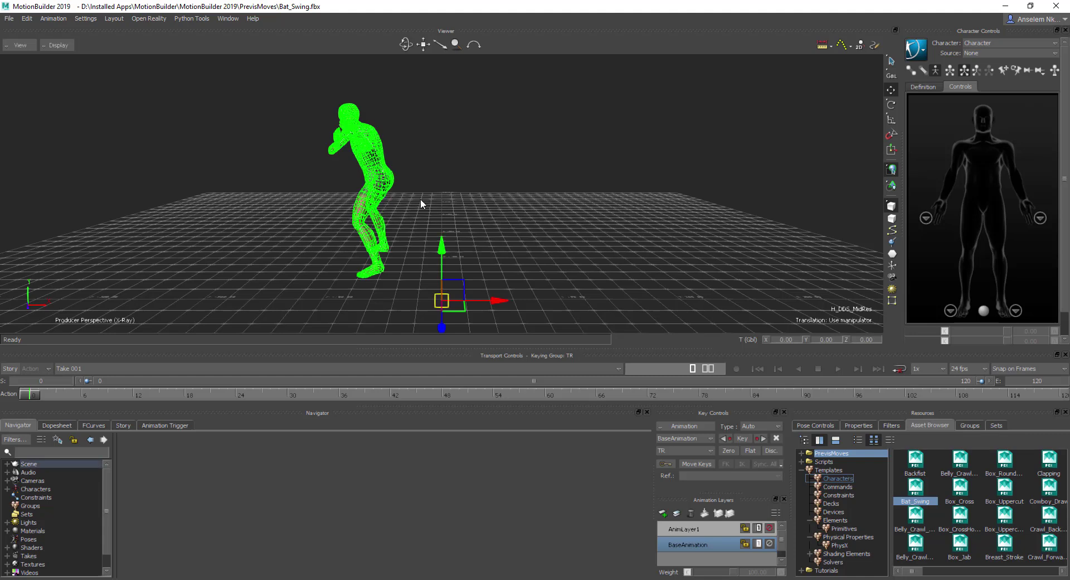
pyautogui.click(517, 308)
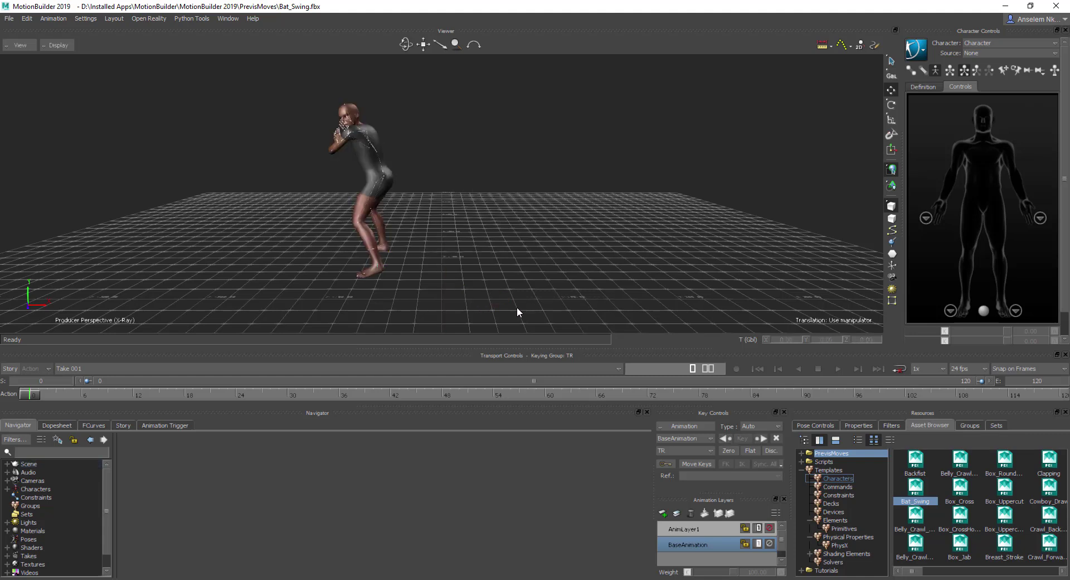
pyautogui.click(376, 179)
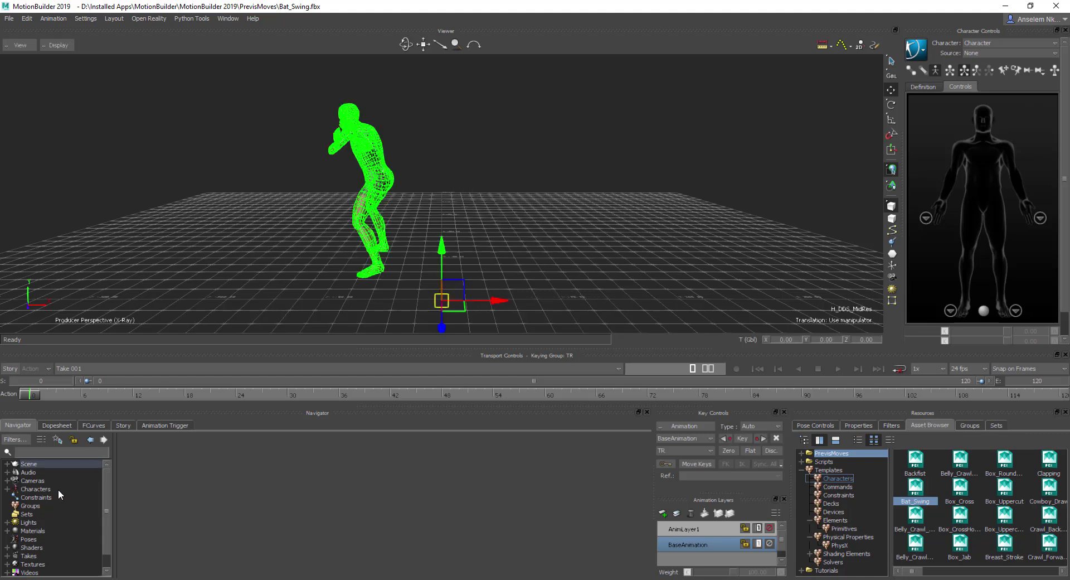
pyautogui.click(835, 369)
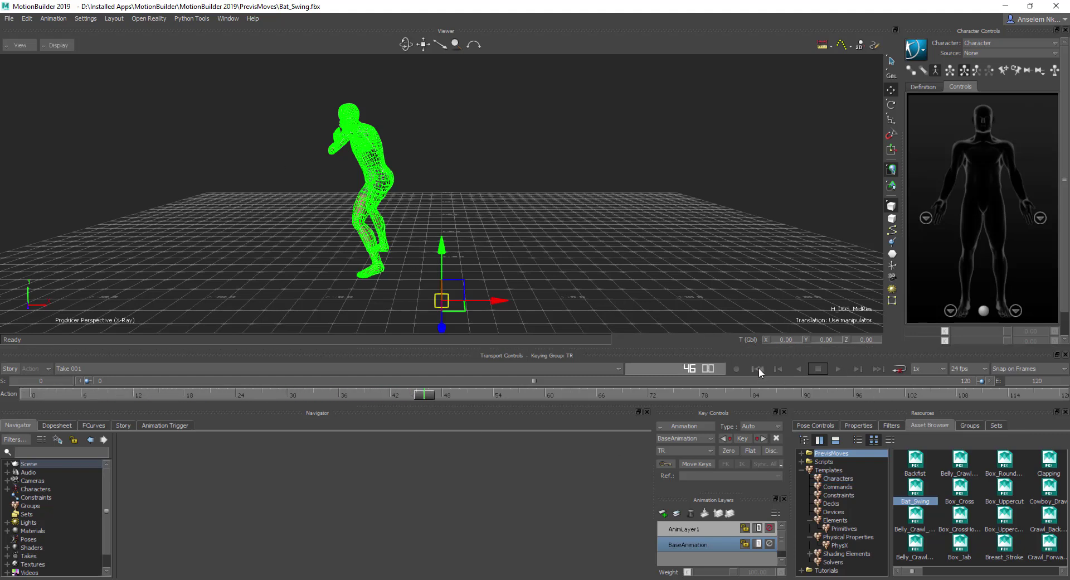
pyautogui.click(758, 369)
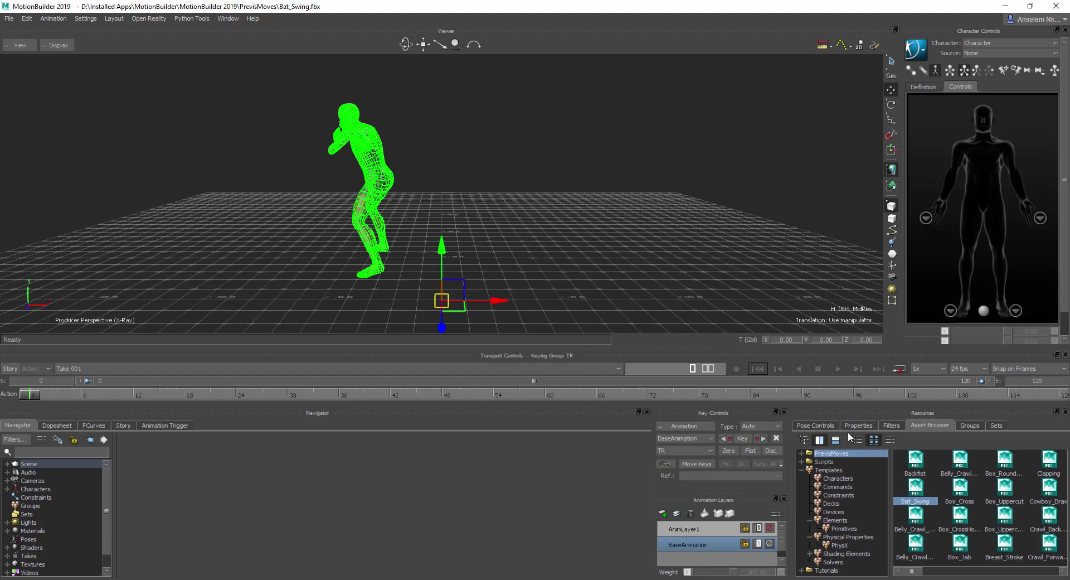
# - Add a Physics Solver from the solver assets to the scene
pyautogui.click(864, 424)
pyautogui.click(929, 425)
pyautogui.click(834, 562)
pyautogui.moveTo(916, 462); pyautogui.dragTo(496, 161)
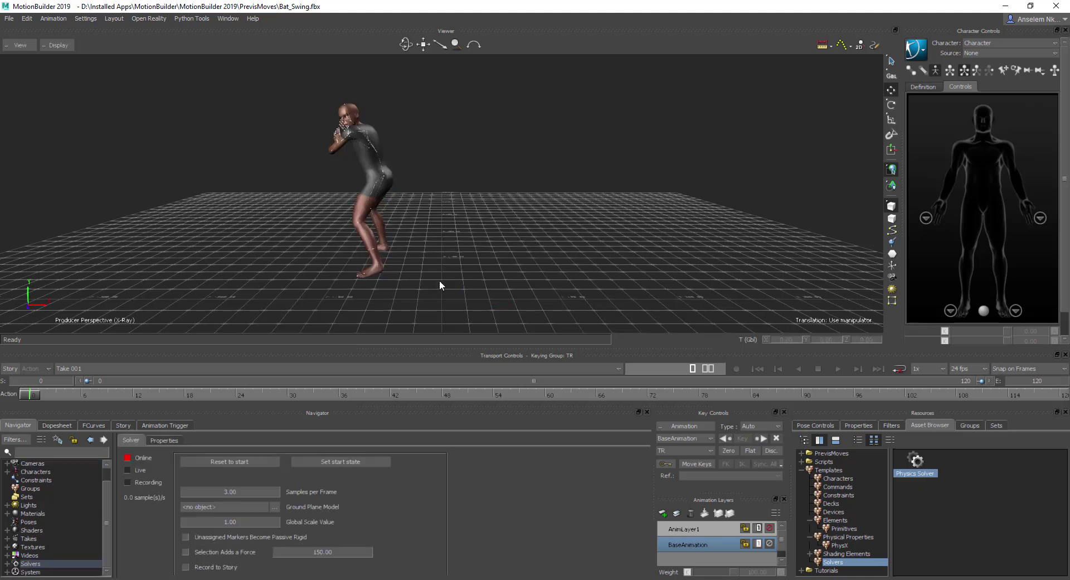
# - Attach the PhysX Cloth property to the Bat_Swing character and view its settings
pyautogui.click(840, 546)
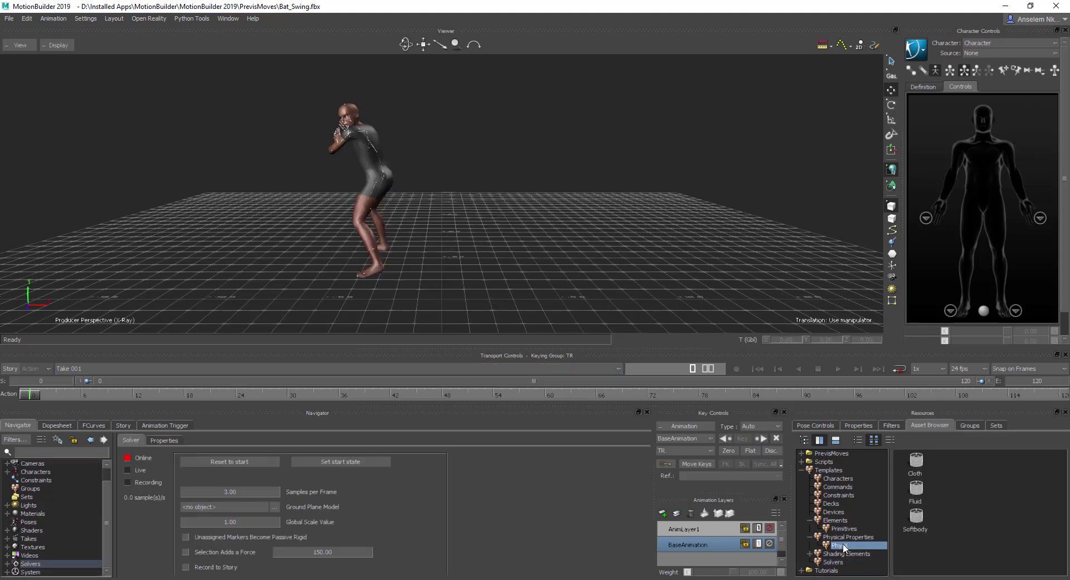
pyautogui.click(917, 468)
pyautogui.moveTo(916, 468); pyautogui.dragTo(512, 307)
pyautogui.moveTo(363, 168); pyautogui.dragTo(366, 169)
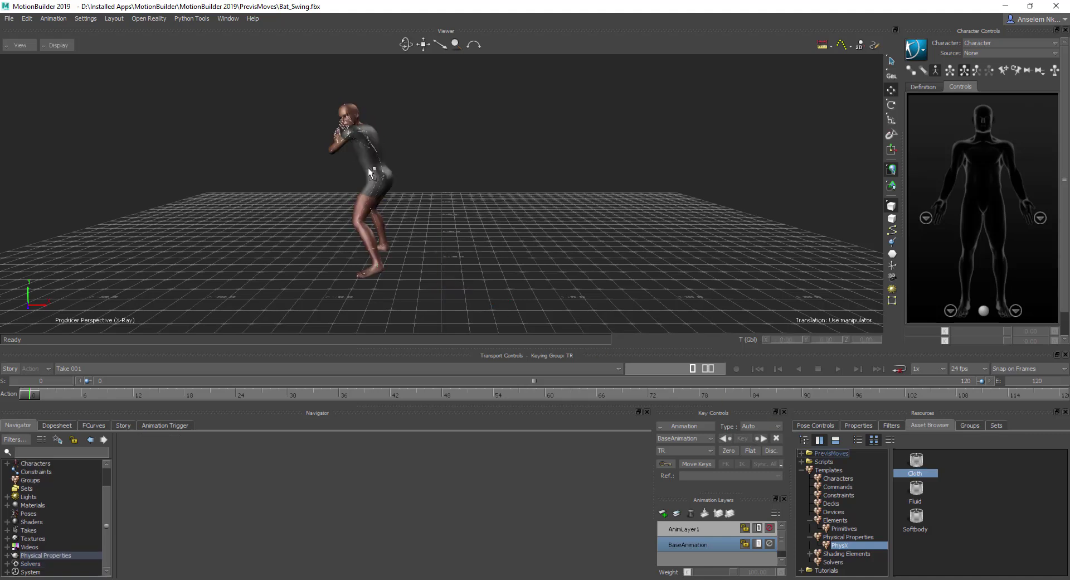
pyautogui.click(858, 425)
# - In the Physics Solver settings, reset the simulation and set the engine to PhysX 2.8.3
pyautogui.click(29, 564)
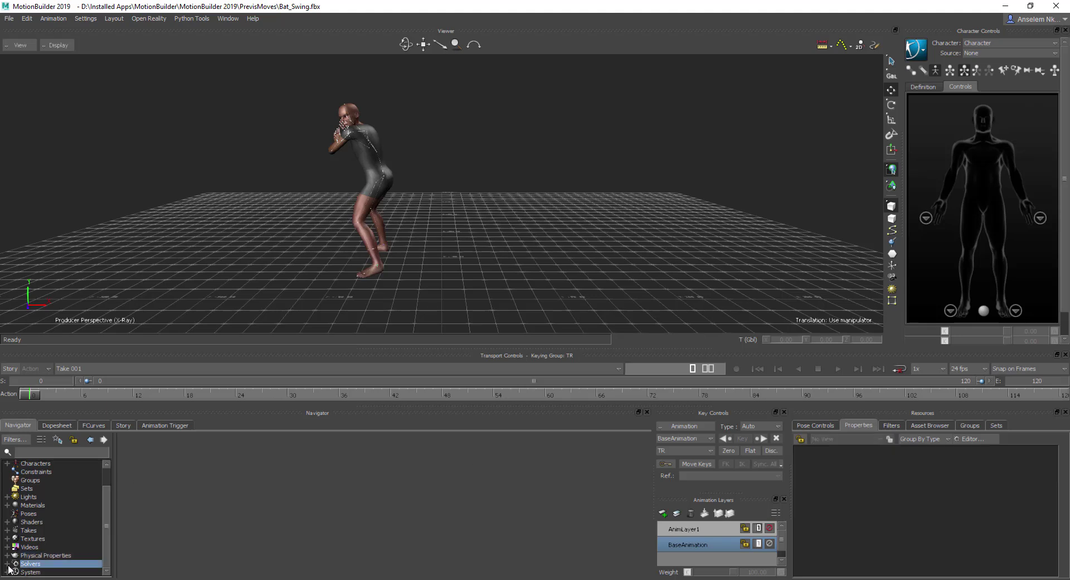
pyautogui.click(6, 564)
pyautogui.scroll(-1, 44, 574)
pyautogui.click(59, 564)
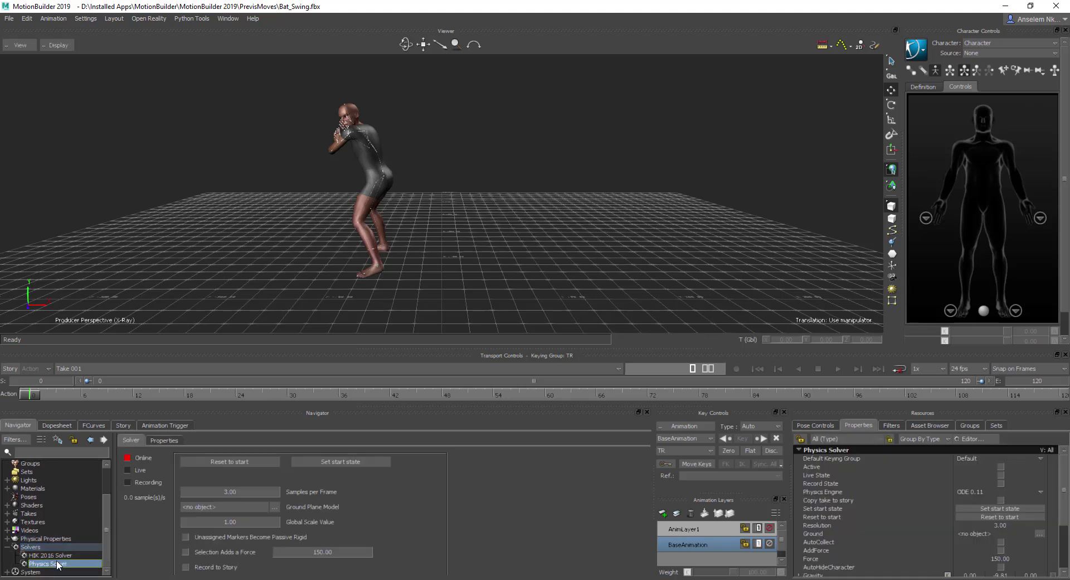
pyautogui.click(230, 462)
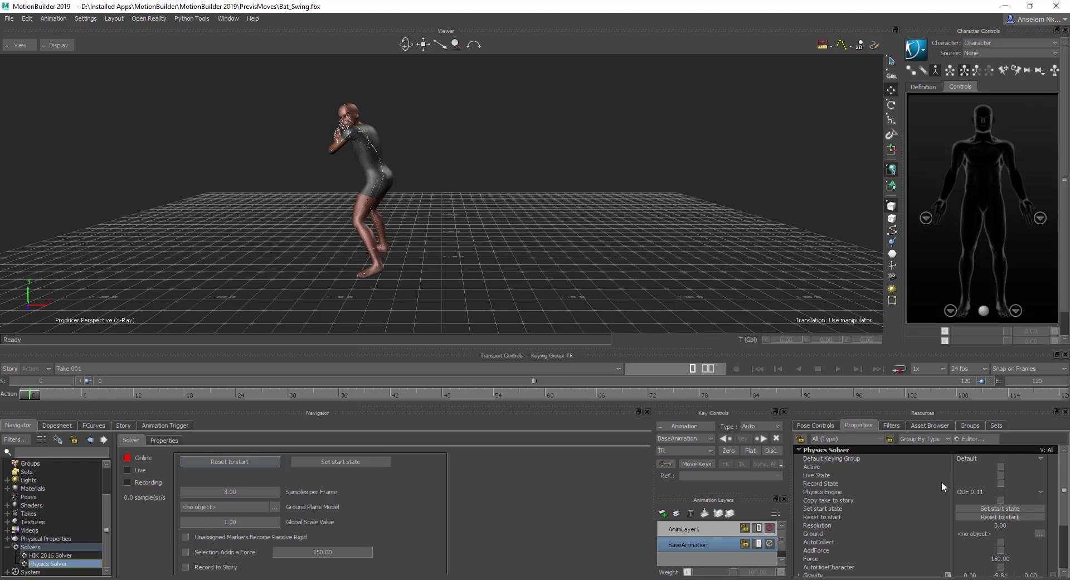
pyautogui.click(976, 492)
pyautogui.click(969, 508)
# - Inspect the HIK 2016 Solver and the character's characterization and control rig views
pyautogui.click(61, 555)
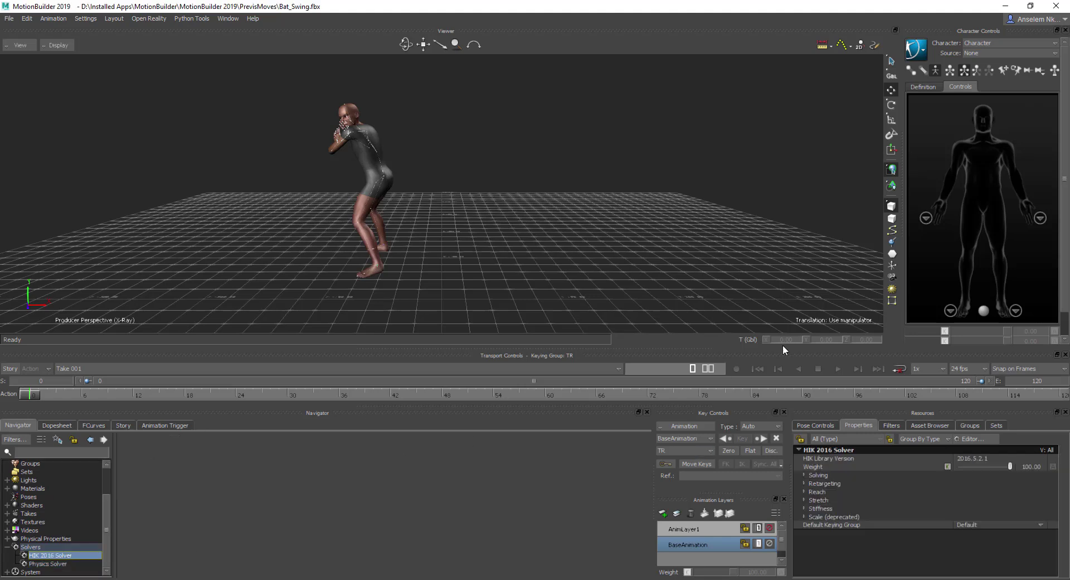
pyautogui.click(928, 86)
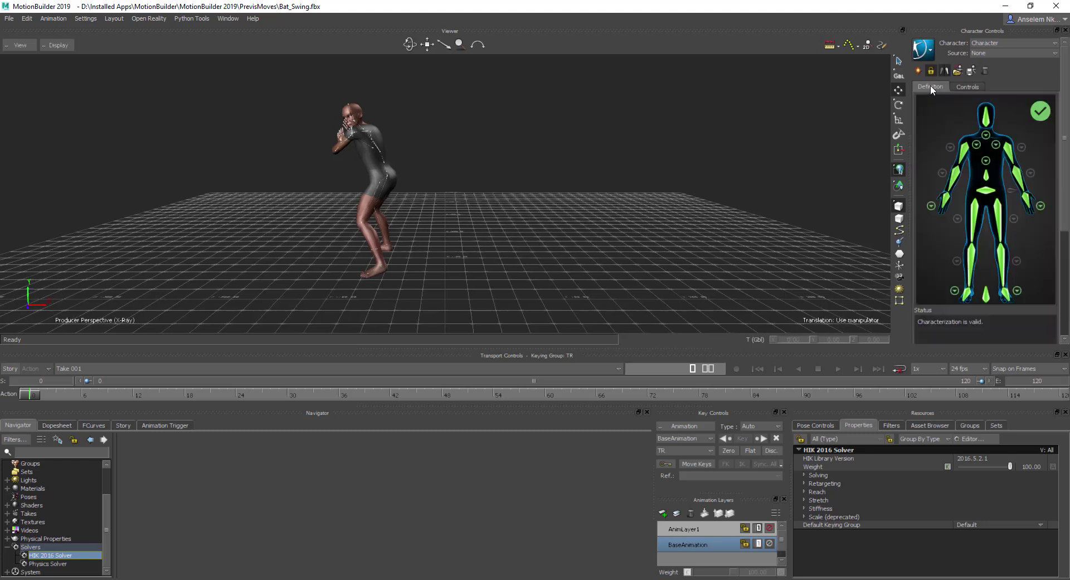
pyautogui.click(966, 88)
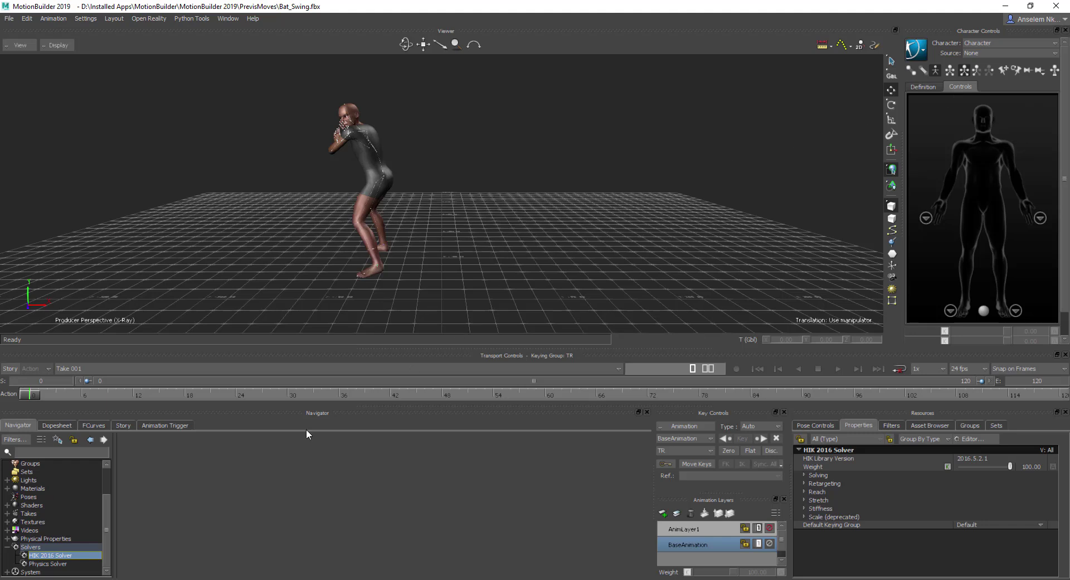
# - Delete the HIK 2016 Solver from the Navigator and select the Physics Solver
pyautogui.rightClick(44, 556)
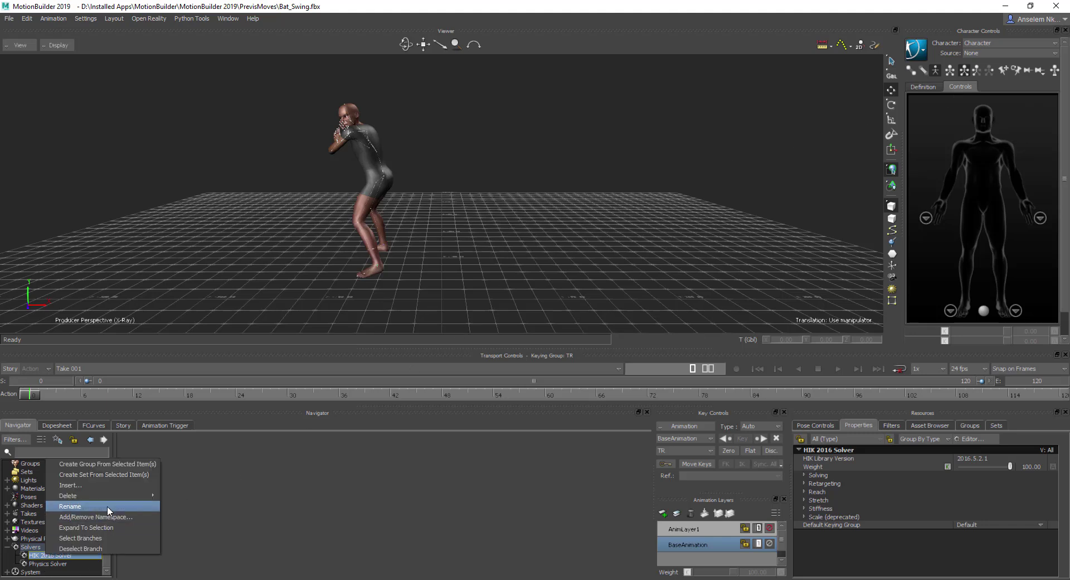
pyautogui.moveTo(108, 496)
pyautogui.click(181, 496)
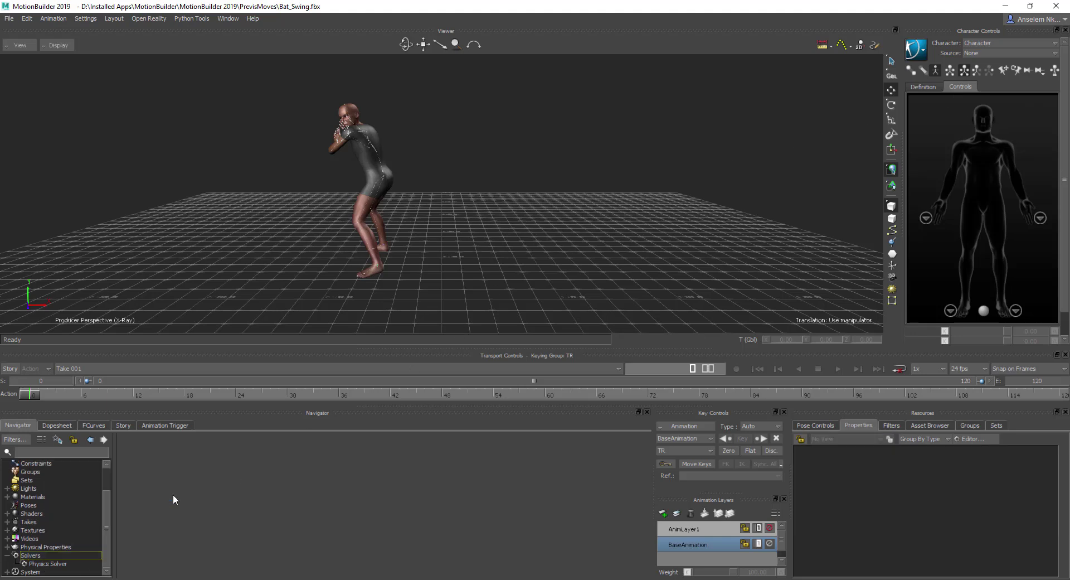
pyautogui.click(58, 565)
# - Turn on Online, Recording and Live in the Physics Solver so the character falls
pyautogui.click(58, 565)
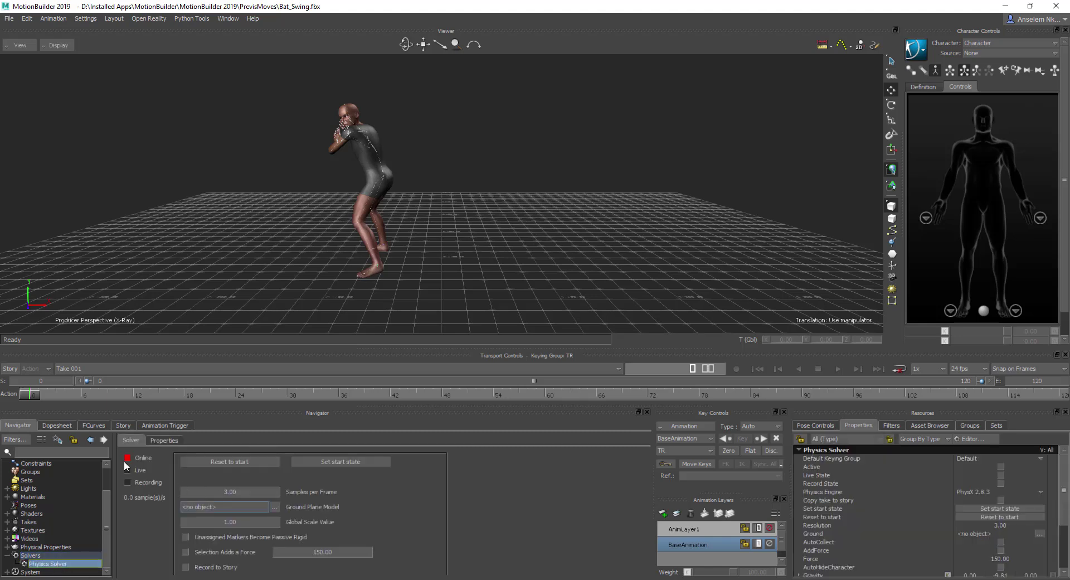
pyautogui.click(127, 457)
pyautogui.click(144, 481)
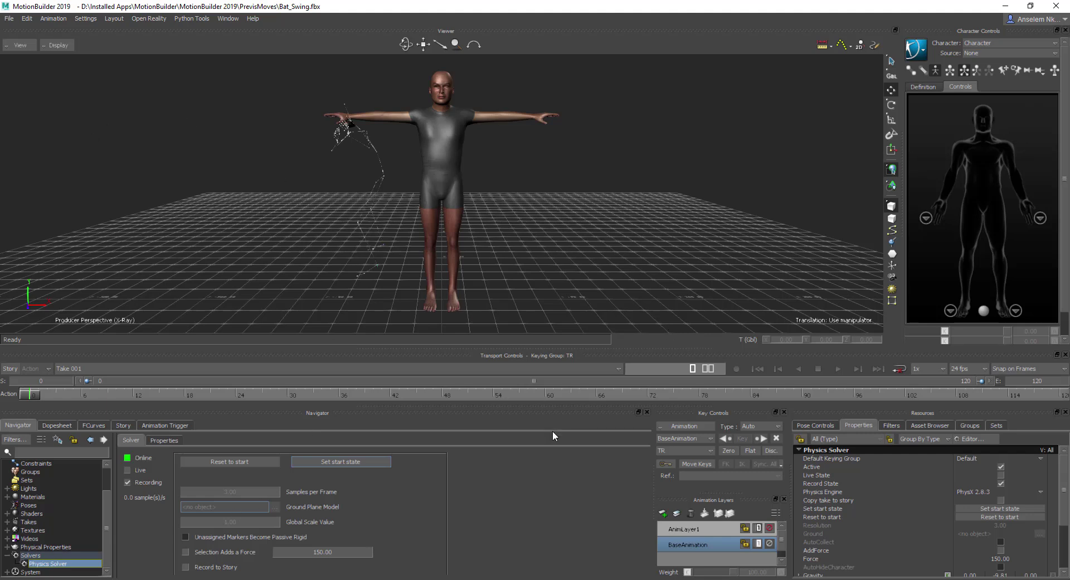
pyautogui.click(127, 470)
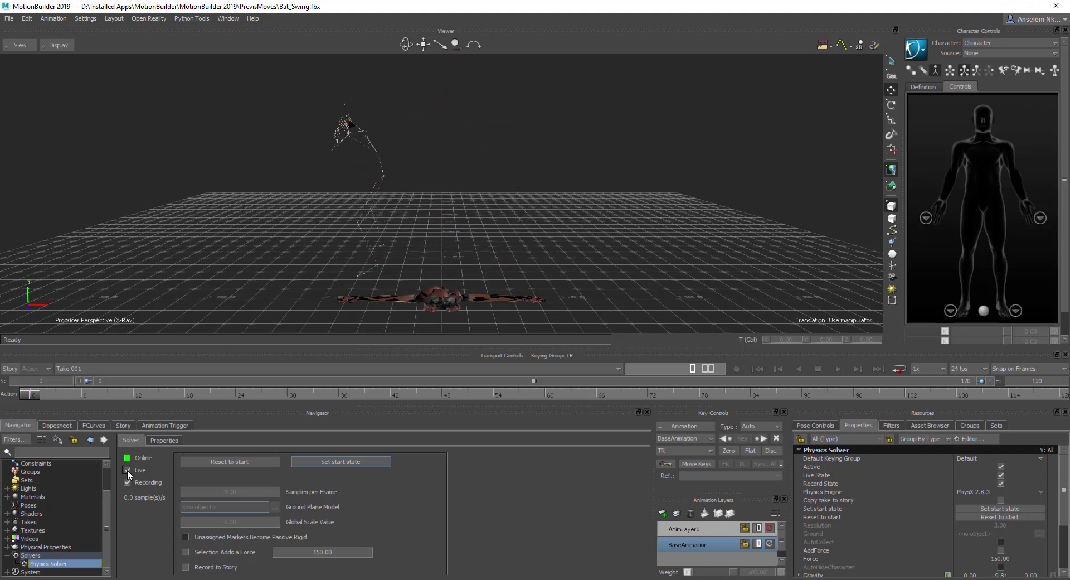
# - Reset to start several times, rerun live, then turn Live off with the character collapsed
pyautogui.click(233, 462)
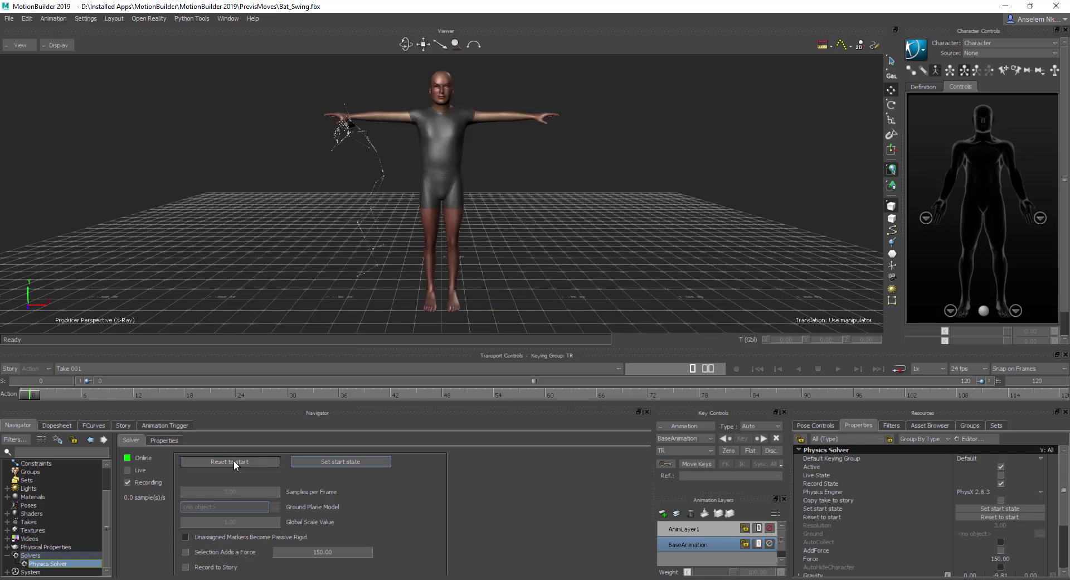
pyautogui.click(128, 470)
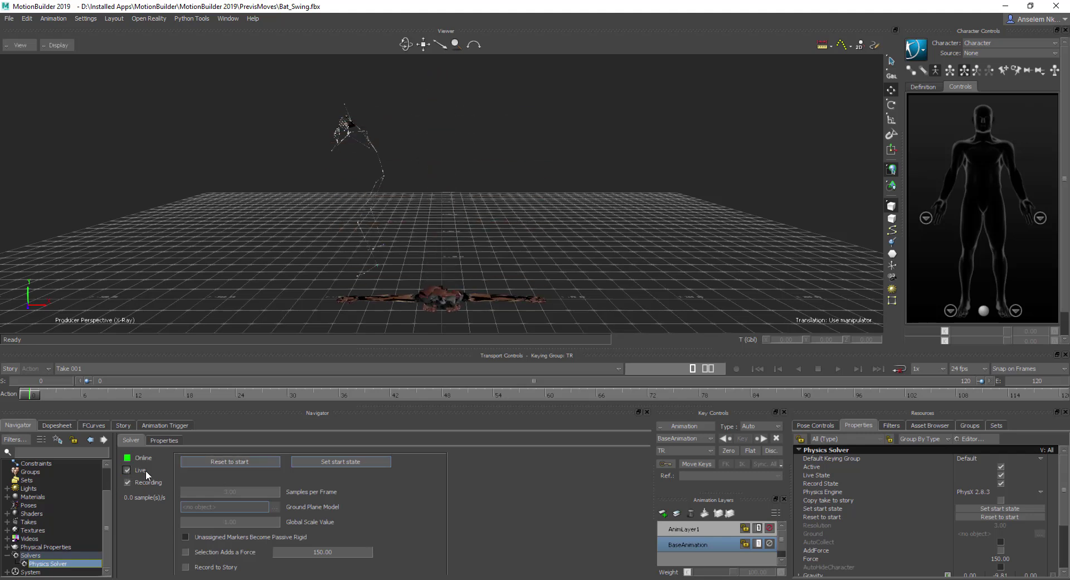
pyautogui.click(211, 460)
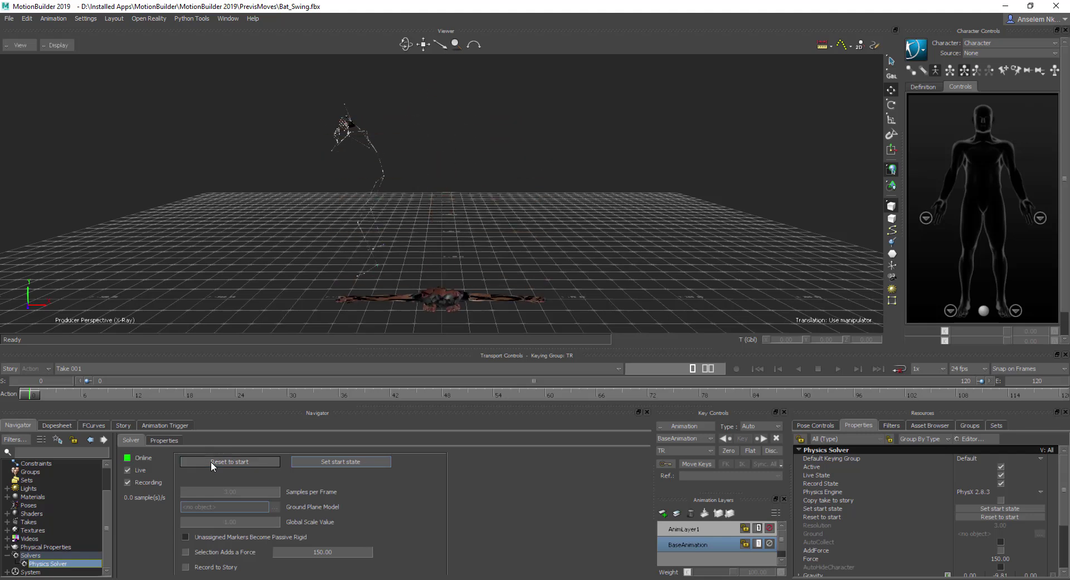
pyautogui.click(211, 460)
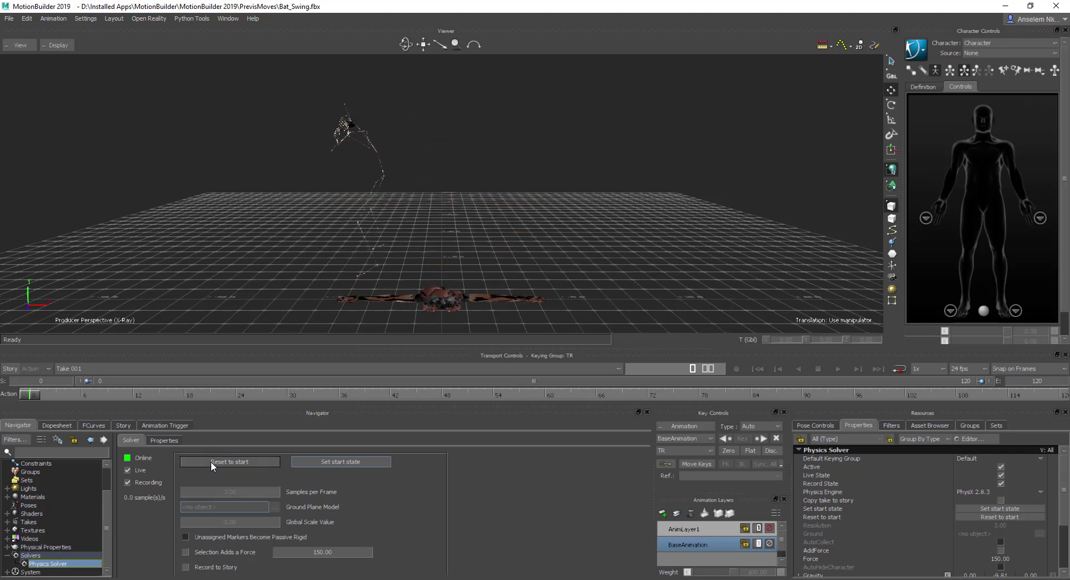
pyautogui.click(204, 462)
pyautogui.click(208, 457)
pyautogui.click(127, 470)
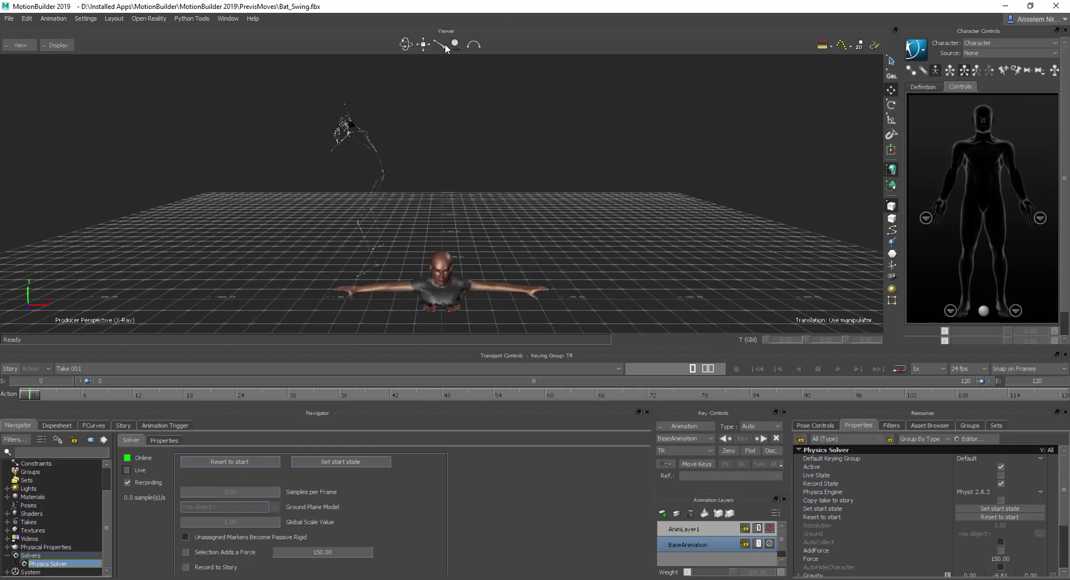
# - Reset the Physics Solver so the fallen Bat_Swing character stands back in its T-pose
pyautogui.moveTo(406, 45); pyautogui.dragTo(482, 49)
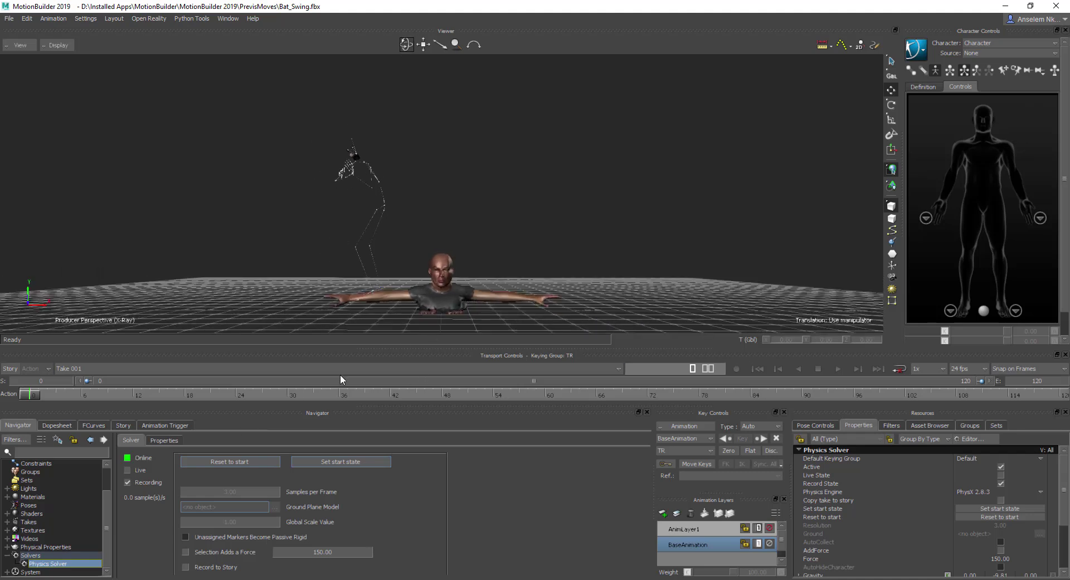
pyautogui.click(220, 463)
pyautogui.moveTo(406, 45)
pyautogui.mouseDown()
pyautogui.moveTo(430, 46)
pyautogui.moveTo(408, 47)
pyautogui.mouseUp()
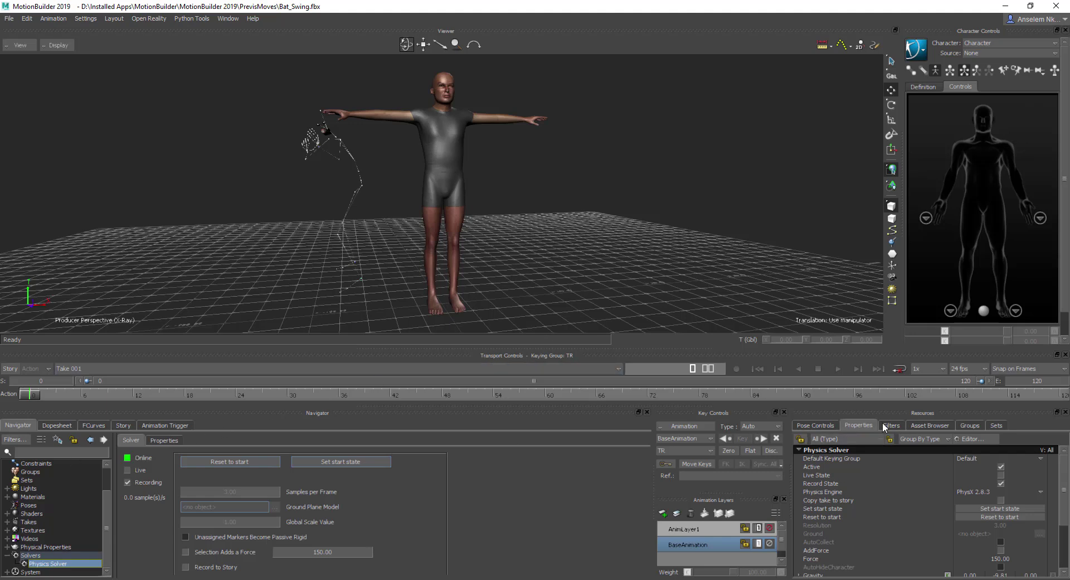
# - Add a Cube from Templates > Elements and scale it uniformly to 19.80
pyautogui.click(925, 425)
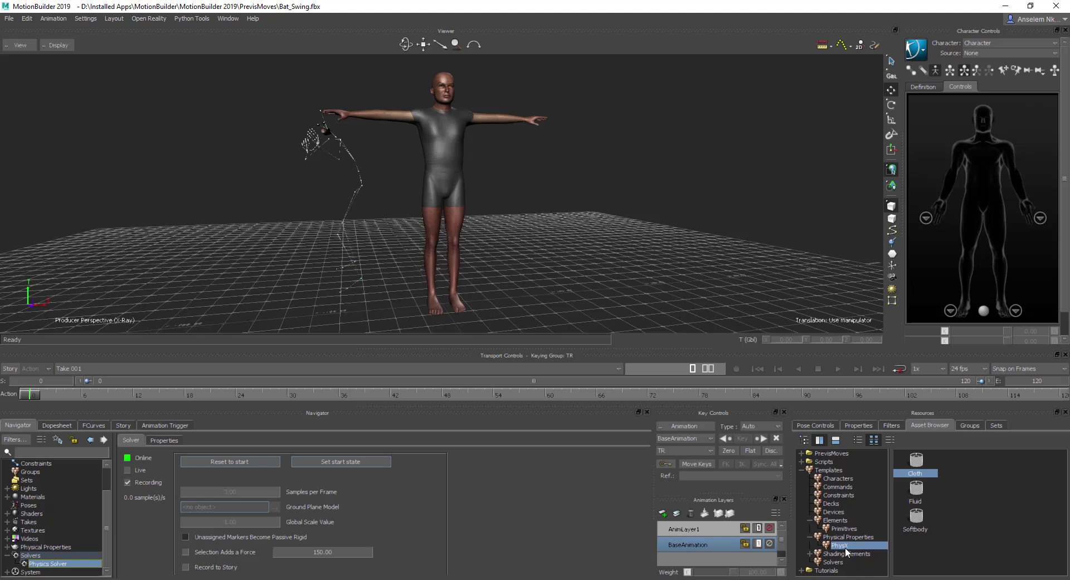
pyautogui.click(833, 520)
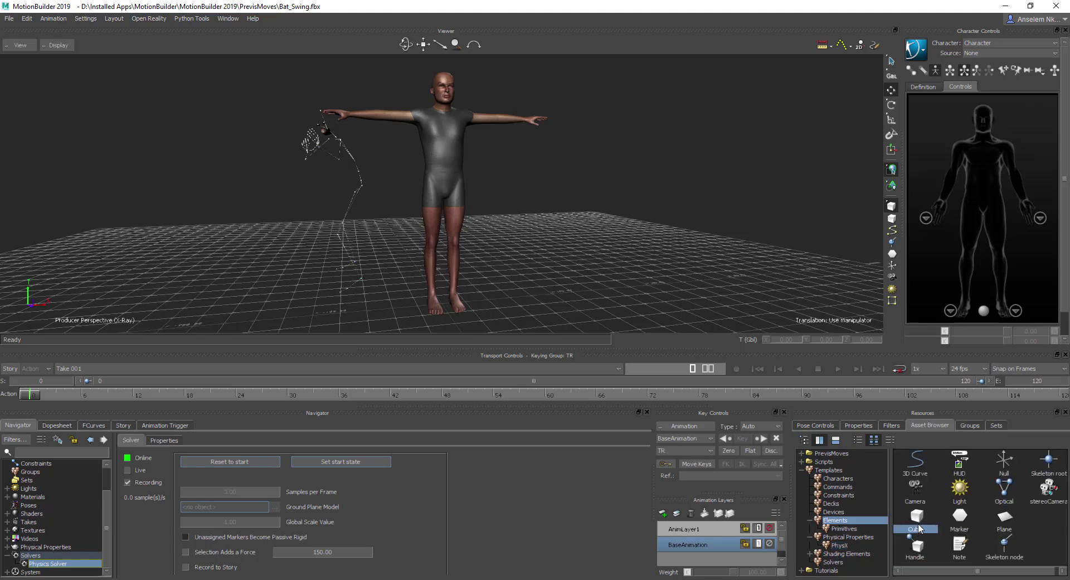
pyautogui.moveTo(916, 518); pyautogui.dragTo(495, 297)
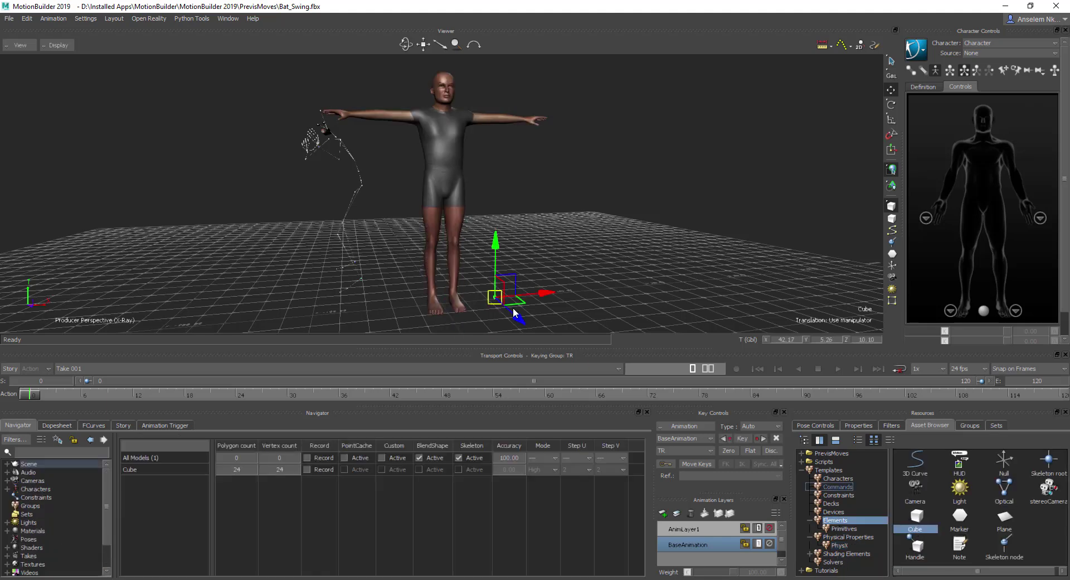
pyautogui.click(892, 120)
pyautogui.moveTo(497, 296); pyautogui.dragTo(940, 247)
# - Move the cube along X and Z to sit beside the character's feet
pyautogui.keyDown('ctrl'); pyautogui.keyDown('shift'); pyautogui.moveTo(475, 104); pyautogui.dragTo(563, 220); pyautogui.keyUp('shift'); pyautogui.keyUp('ctrl')
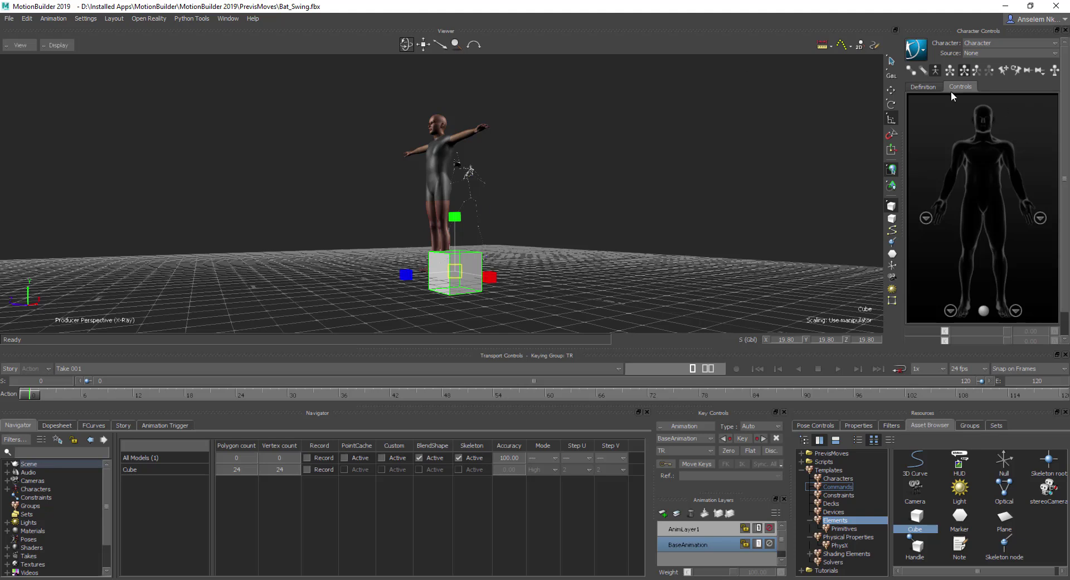
pyautogui.click(891, 90)
pyautogui.keyDown('ctrl'); pyautogui.keyDown('shift'); pyautogui.moveTo(470, 103); pyautogui.dragTo(400, 258); pyautogui.keyUp('shift'); pyautogui.keyUp('ctrl')
pyautogui.moveTo(406, 44); pyautogui.dragTo(431, 162)
pyautogui.moveTo(454, 274); pyautogui.dragTo(466, 273)
pyautogui.moveTo(406, 44); pyautogui.dragTo(445, 175)
pyautogui.click(380, 257)
pyautogui.click(412, 268)
pyautogui.moveTo(369, 262); pyautogui.dragTo(362, 263)
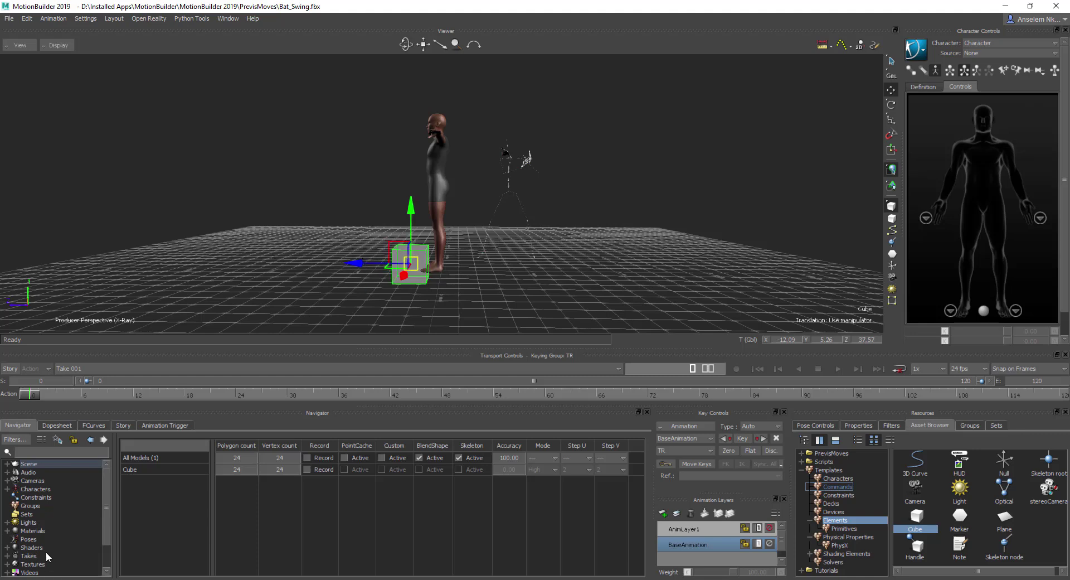
pyautogui.scroll(-2, 15, 551)
# - Take the Physics Solver offline and set Cube as its Ground Plane Model
pyautogui.click(7, 555)
pyautogui.click(58, 564)
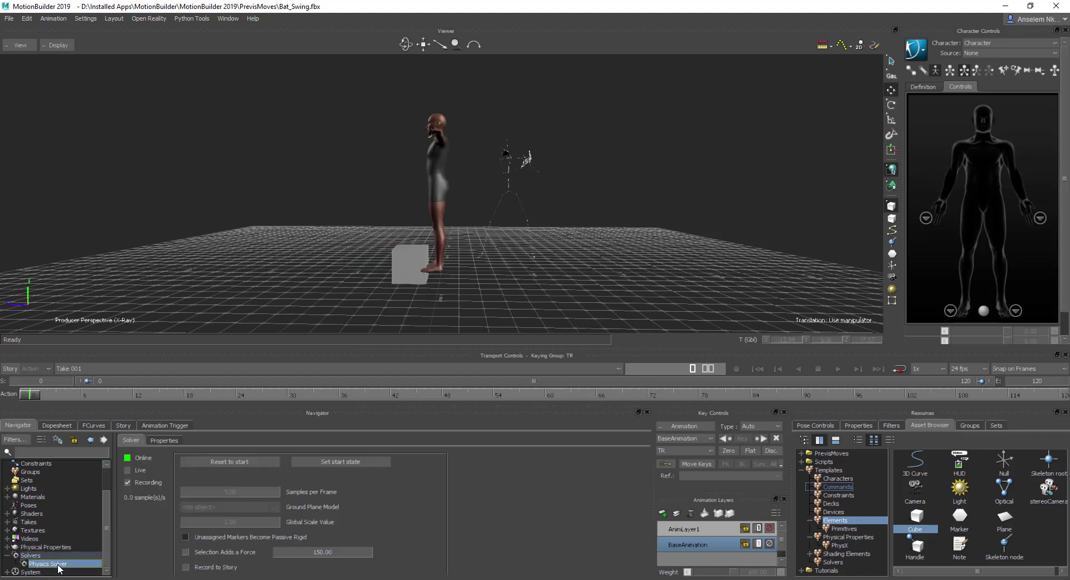
pyautogui.click(128, 458)
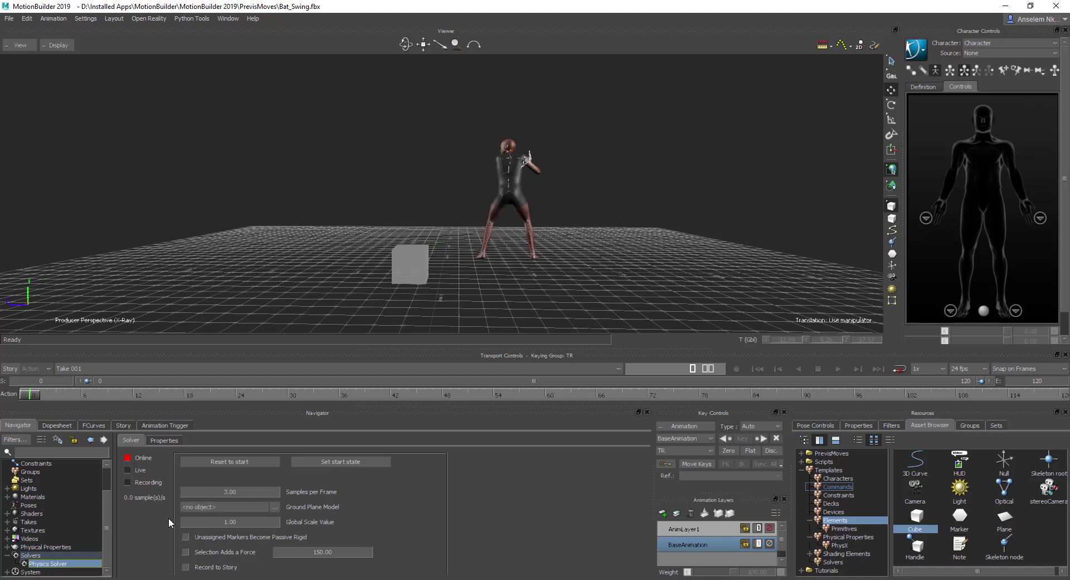
pyautogui.click(274, 506)
pyautogui.click(193, 426)
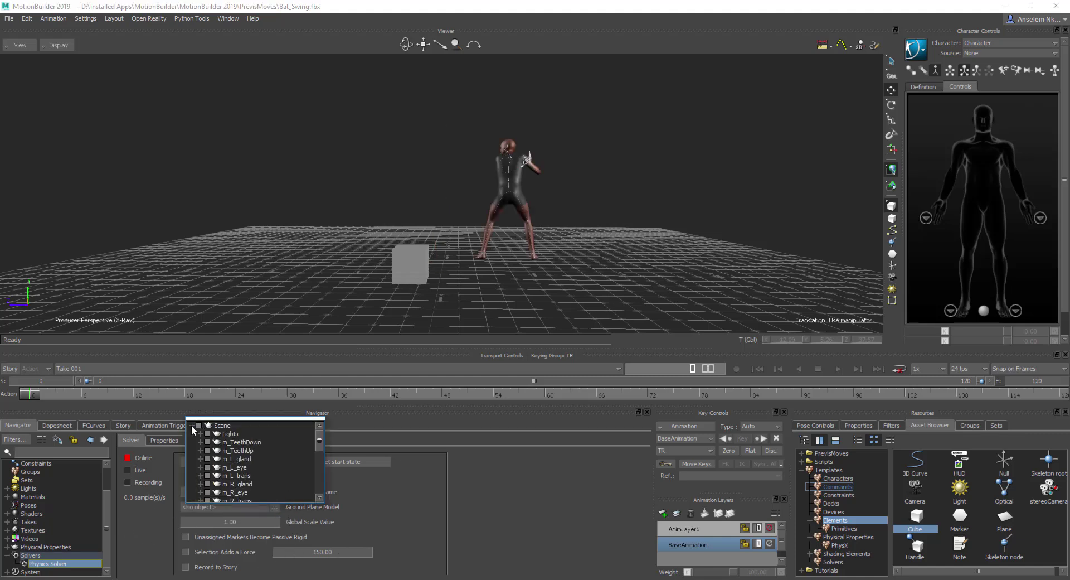
pyautogui.scroll(-5, 219, 440)
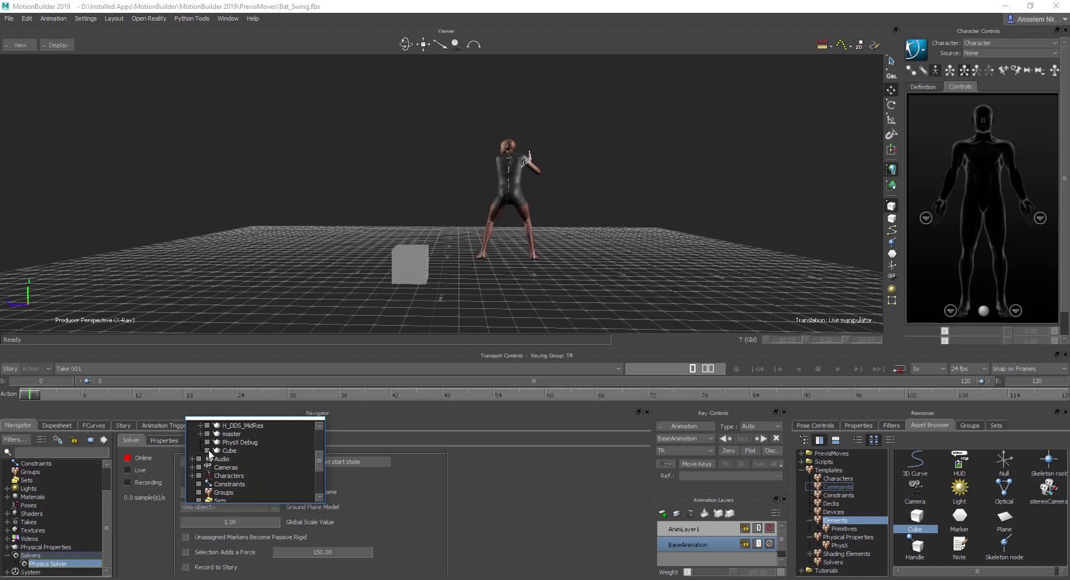
pyautogui.click(208, 451)
pyautogui.click(420, 508)
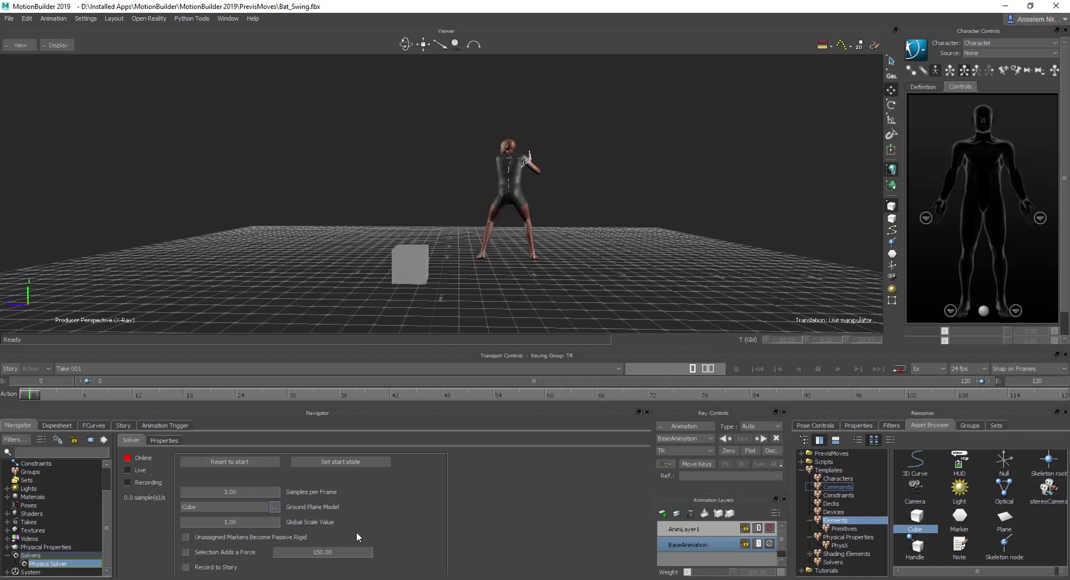
# - Re-enable Online, Recording and Live to run the simulation with the cube ground
pyautogui.click(128, 457)
pyautogui.click(128, 483)
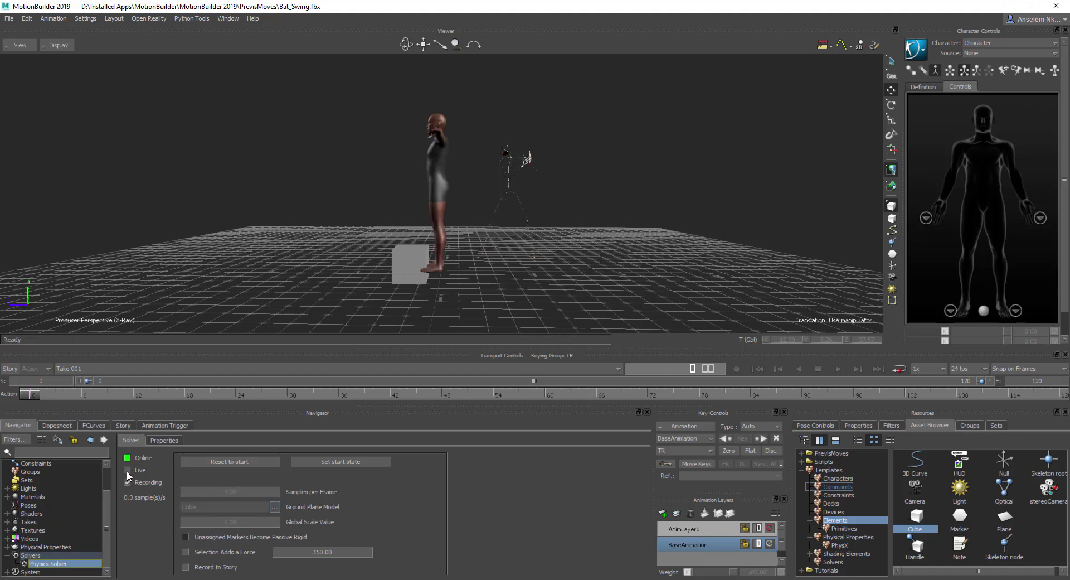
pyautogui.click(128, 470)
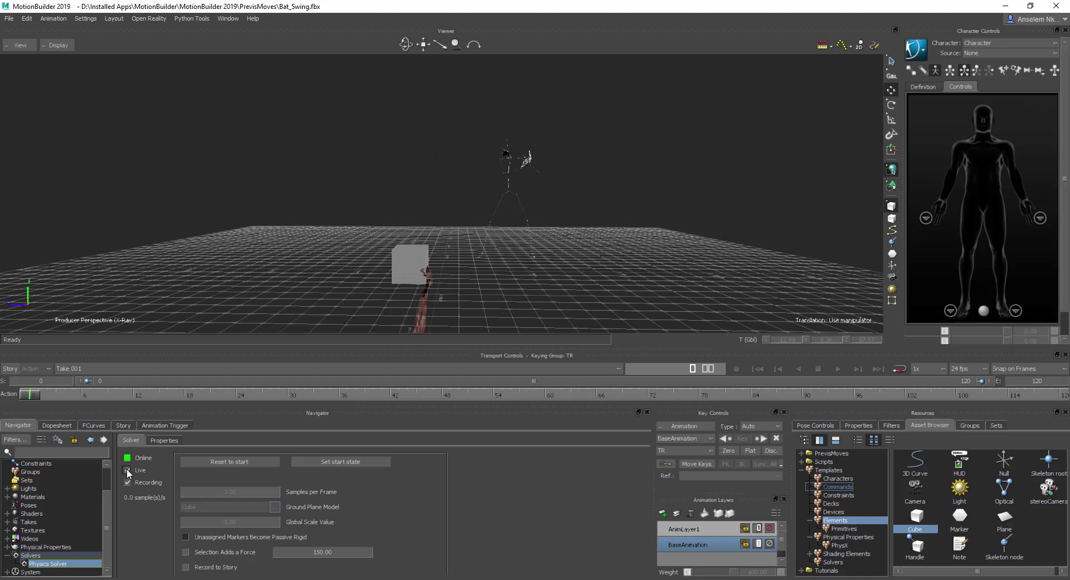